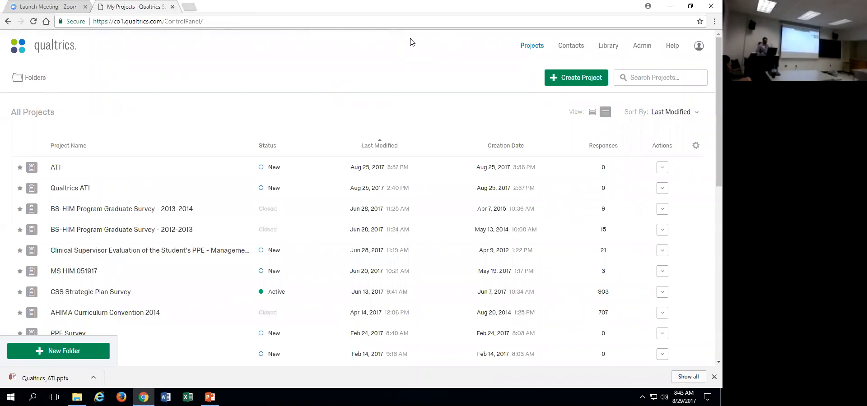
# Start creating a project from a library and examine the source projects offered by the Qualtrics Library.
pyautogui.click(561, 84)
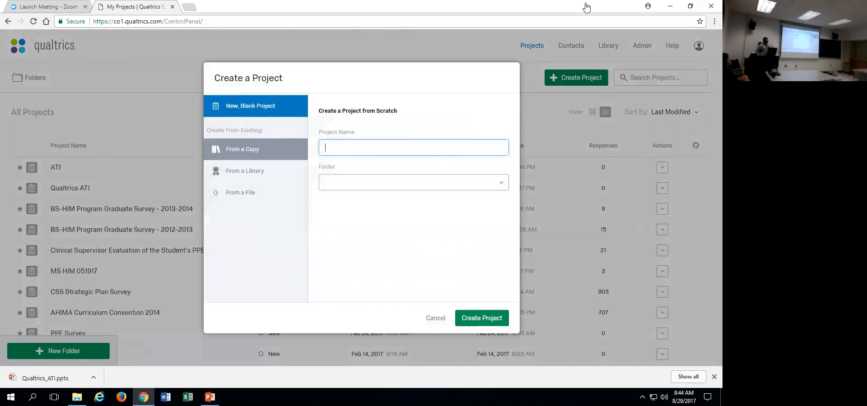
pyautogui.click(242, 172)
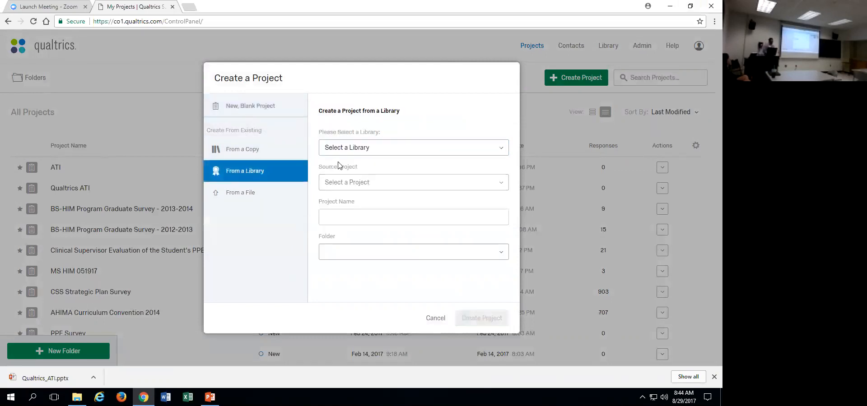
pyautogui.click(386, 148)
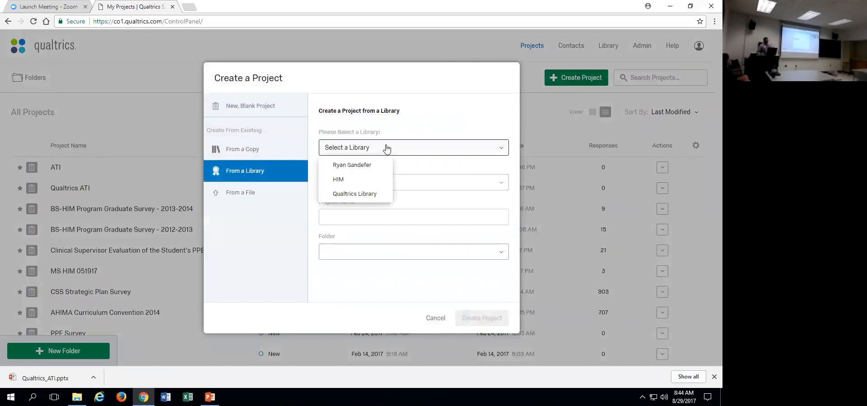
pyautogui.click(354, 197)
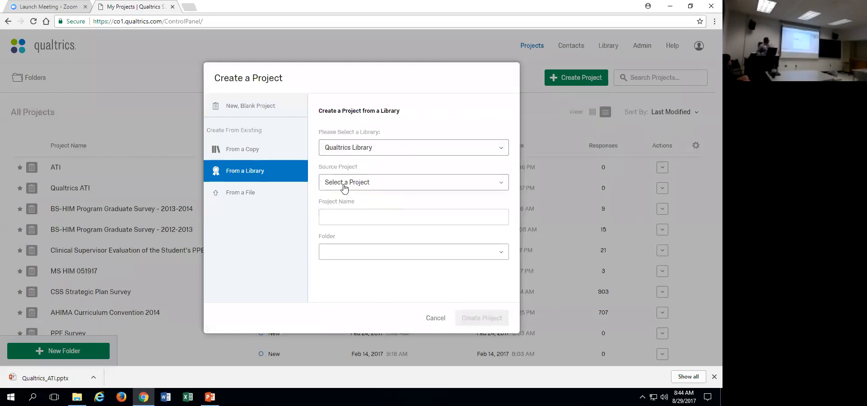
pyautogui.click(463, 193)
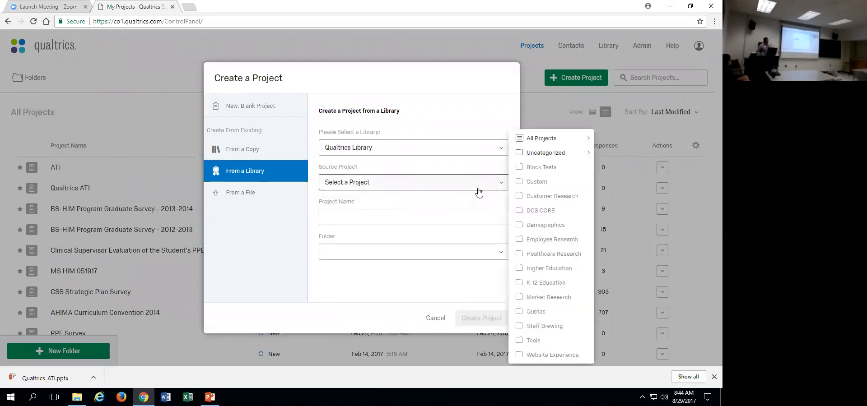
pyautogui.click(545, 153)
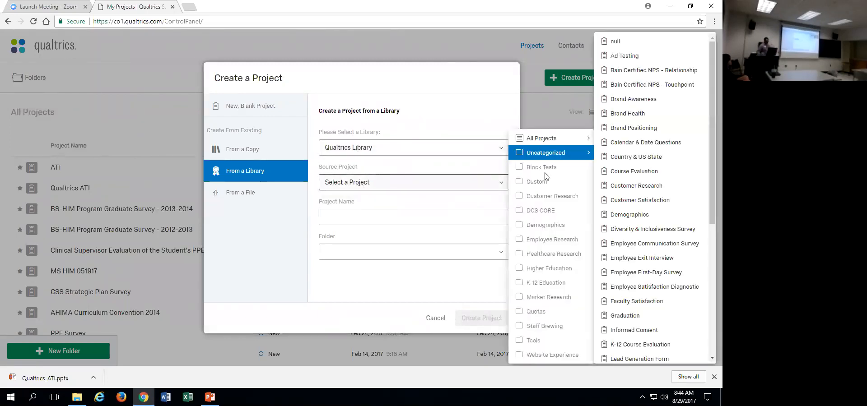
pyautogui.click(543, 138)
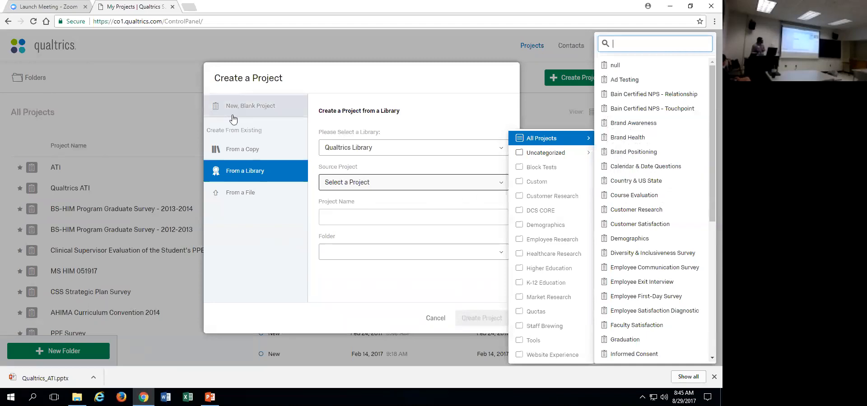
# Create a new blank project named "ATI Test" without assigning a folder.
pyautogui.click(220, 105)
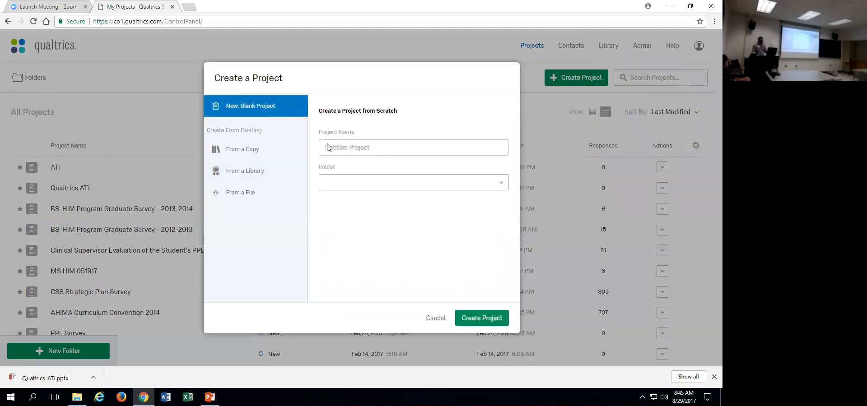
pyautogui.click(348, 133)
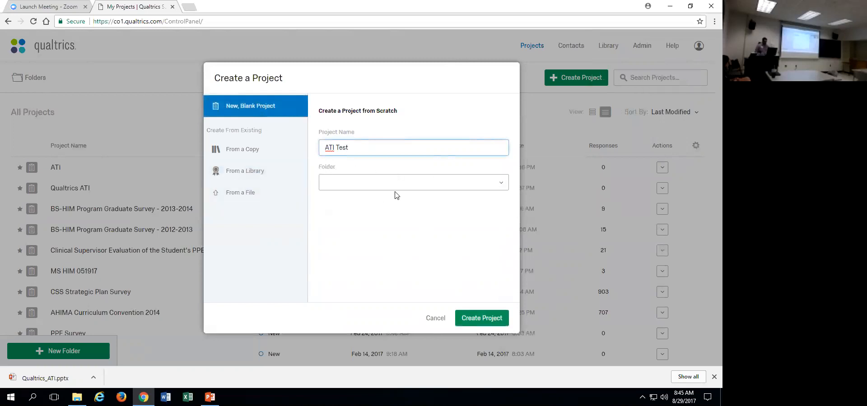
pyautogui.click(471, 317)
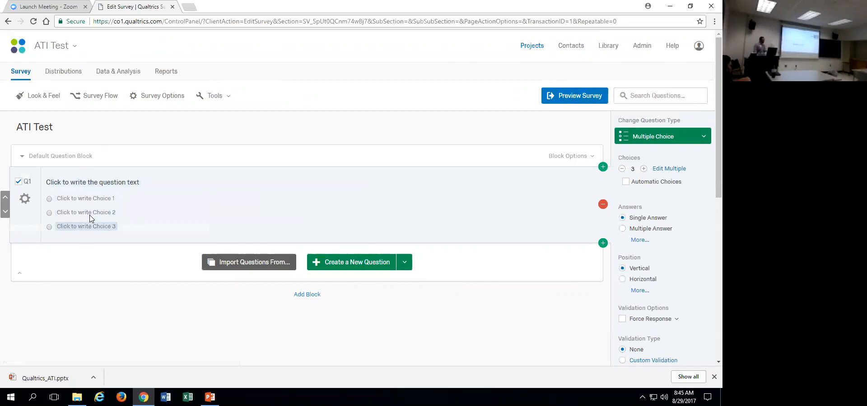
pyautogui.click(104, 180)
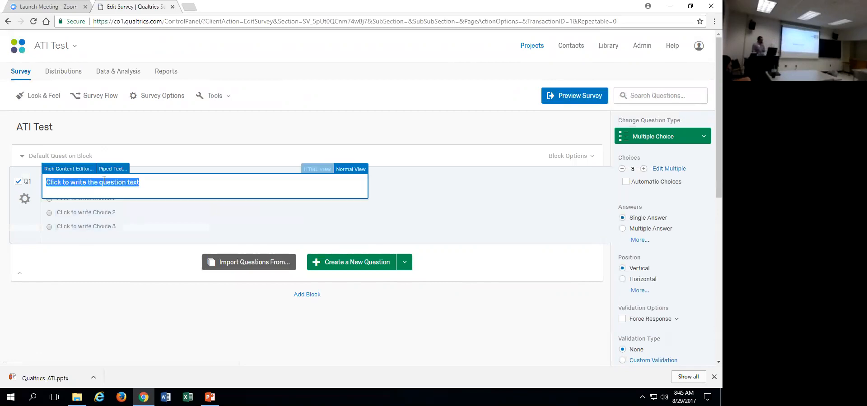
pyautogui.click(72, 202)
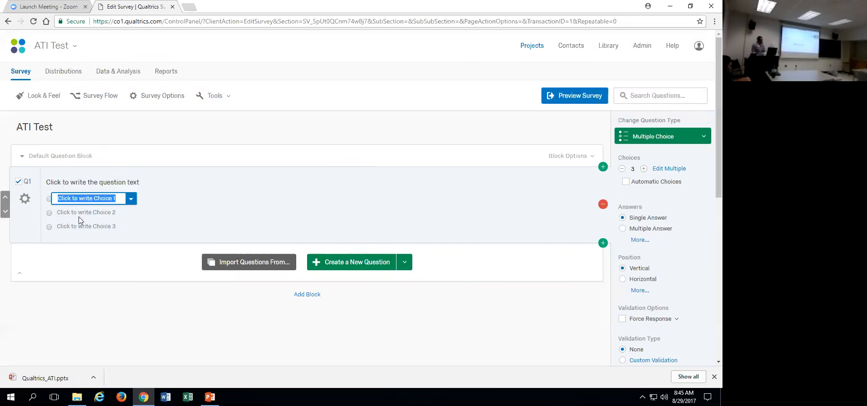
pyautogui.click(79, 219)
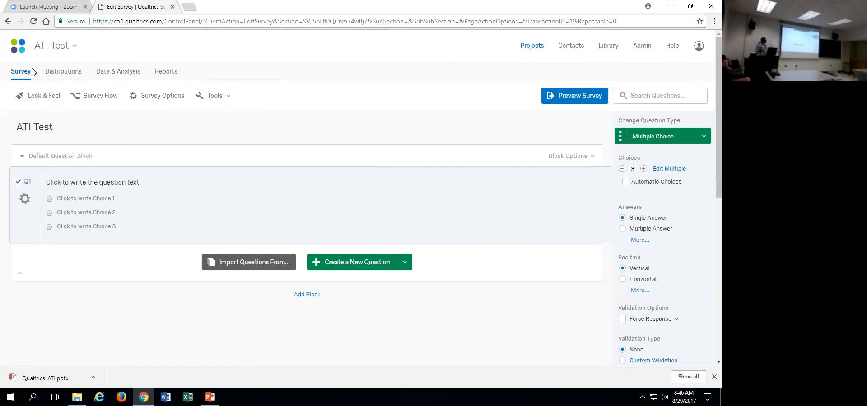
# Look through the project's Distributions, Data & Analysis and Reports sections, and return to the survey editor.
pyautogui.click(66, 76)
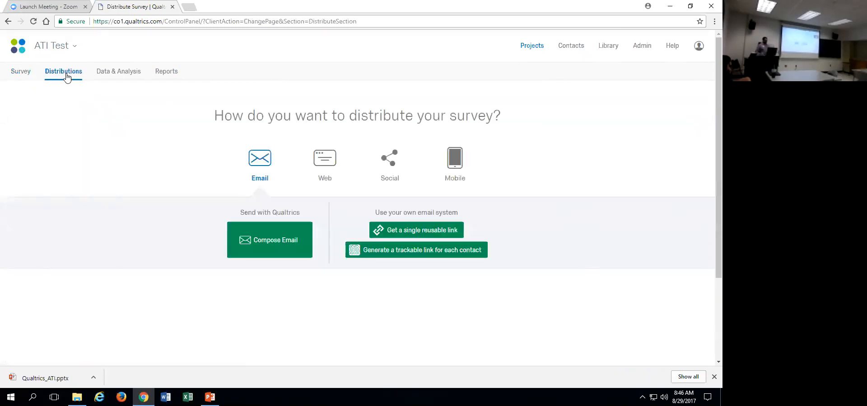
pyautogui.click(114, 73)
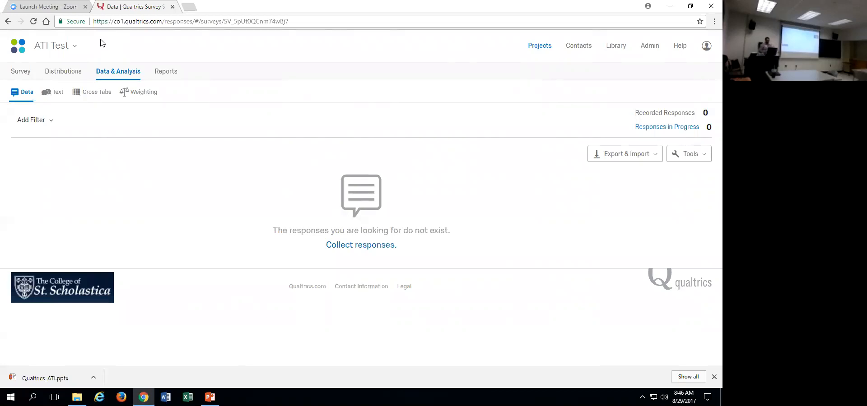
pyautogui.click(163, 73)
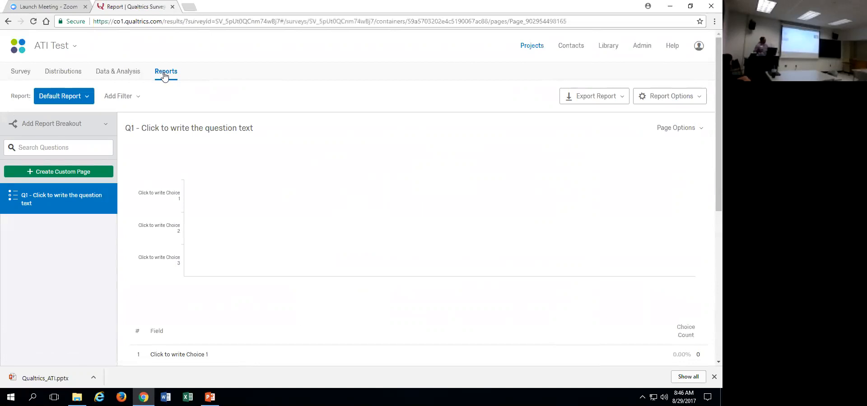
pyautogui.click(19, 73)
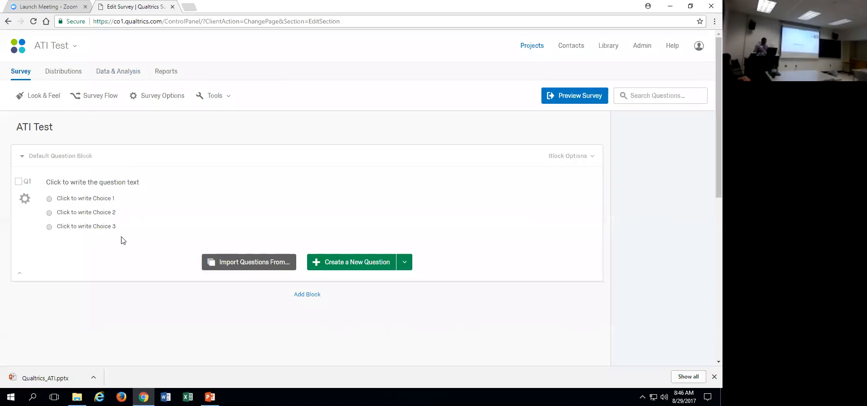
# Switch to the Qualtrics_ATI presentation in PowerPoint and go to slide 15 with the survey question.
pyautogui.hotkey('alt', 'Tab')
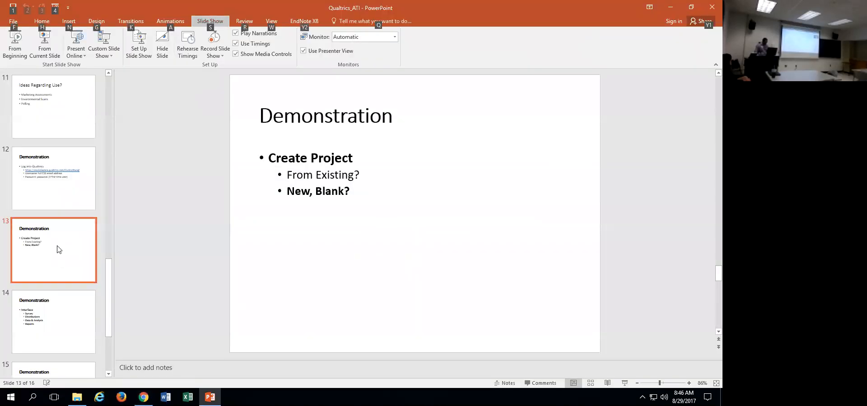
pyautogui.scroll(2, 45, 323)
pyautogui.scroll(-2, 45, 323)
pyautogui.click(46, 323)
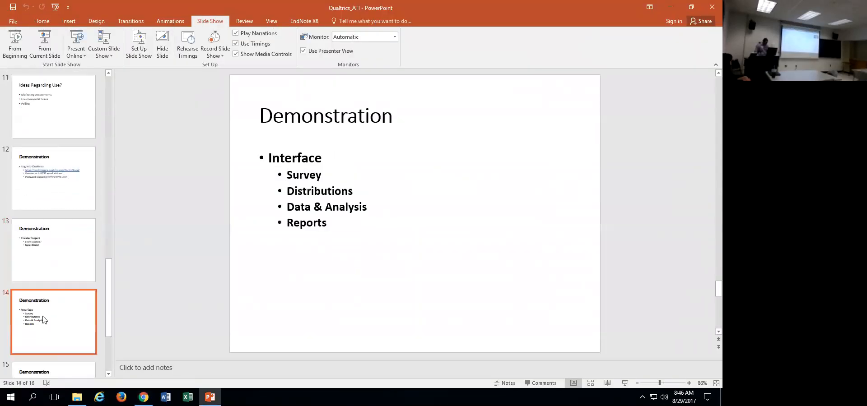
pyautogui.scroll(-3, 40, 316)
pyautogui.scroll(2, 37, 307)
pyautogui.scroll(-2, 43, 280)
pyautogui.click(46, 269)
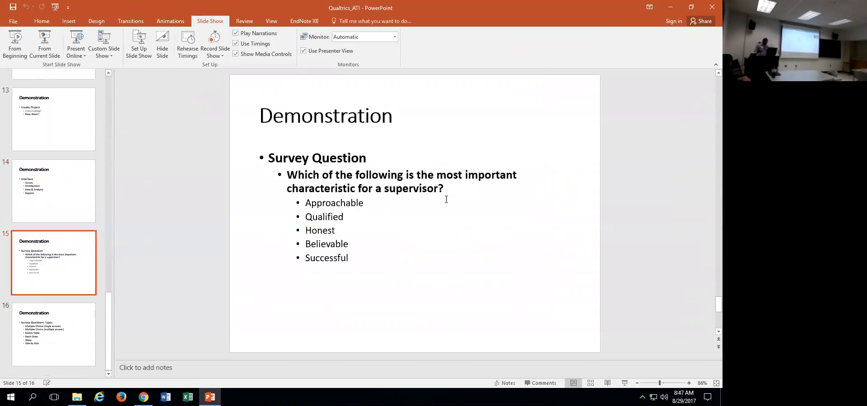
# Copy "Which of the following is the most important characteristic for a supervisor?" from the slide into Q1's question text in Qualtrics, without its bullet.
pyautogui.moveTo(444, 189); pyautogui.dragTo(287, 176)
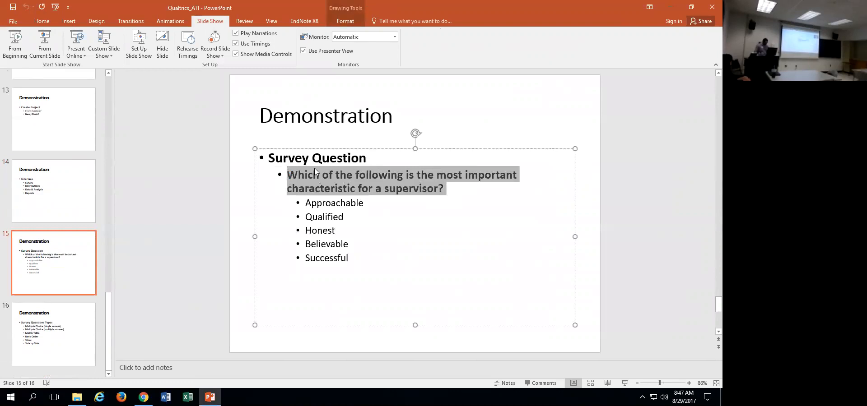
pyautogui.hotkey('alt', 'Tab')
pyautogui.click(68, 181)
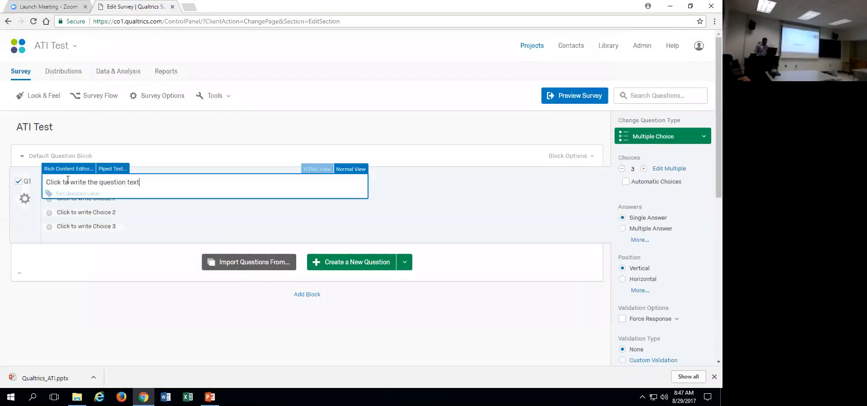
pyautogui.tripleClick(67, 180)
pyautogui.write('•Which of the following is the most important characteristic for a supervisor?')
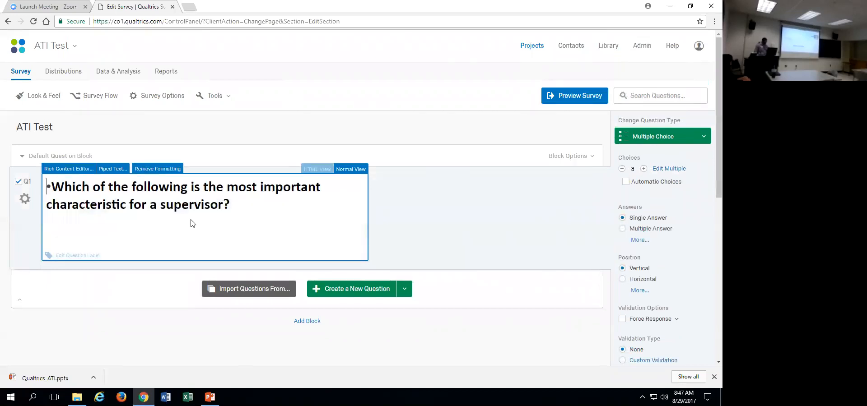
pyautogui.click(51, 185)
pyautogui.press('BackSpace')
pyautogui.click(442, 211)
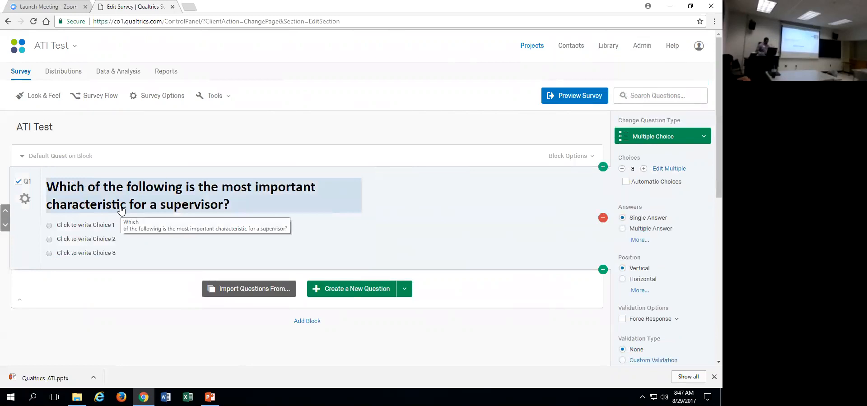
# Copy the slide's lines from "characteristic for a supervisor?" through "Successful" and paste them over Q1's first choice in Qualtrics.
pyautogui.hotkey('alt', 'Tab')
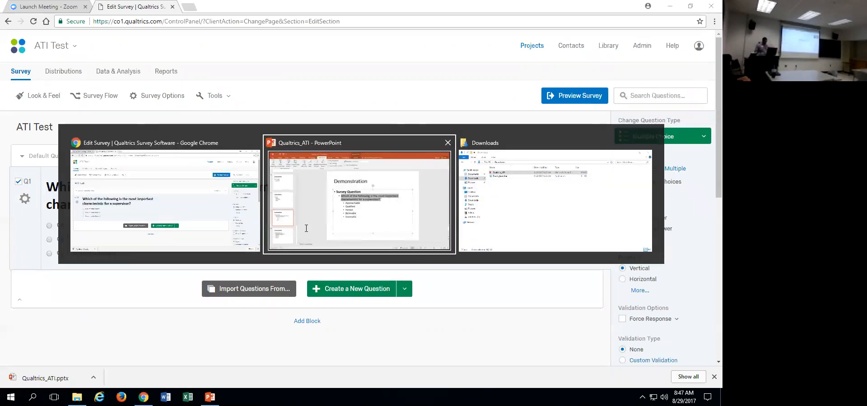
pyautogui.click(302, 228)
pyautogui.moveTo(289, 225); pyautogui.dragTo(285, 194)
pyautogui.hotkey('ctrl', 'c')
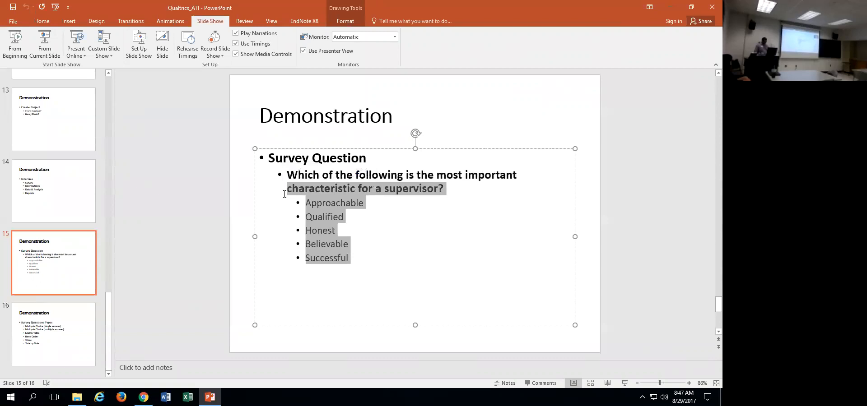
pyautogui.hotkey('alt', 'Tab')
pyautogui.click(66, 225)
pyautogui.tripleClick(67, 226)
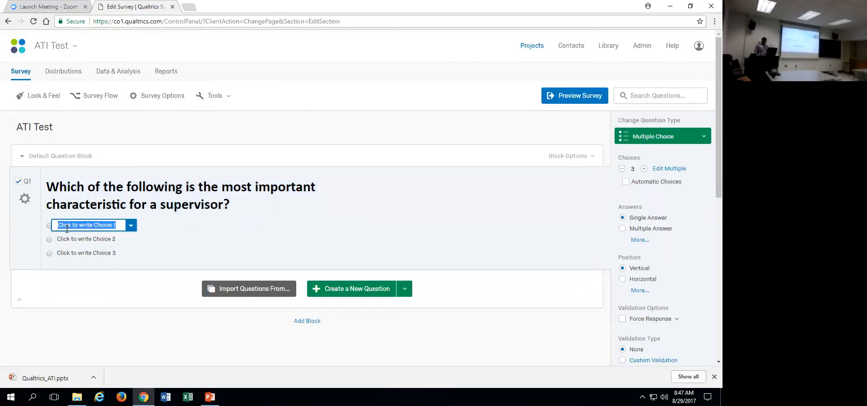
pyautogui.hotkey('ctrl', 'v')
pyautogui.click(233, 254)
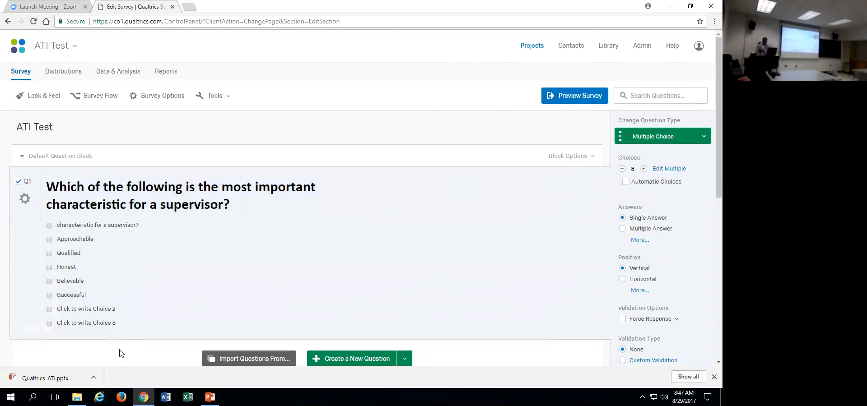
# Remove the leftover placeholder choices "Click to write Choice 2" and "Click to write Choice 3" from Q1.
pyautogui.click(88, 309)
pyautogui.click(132, 311)
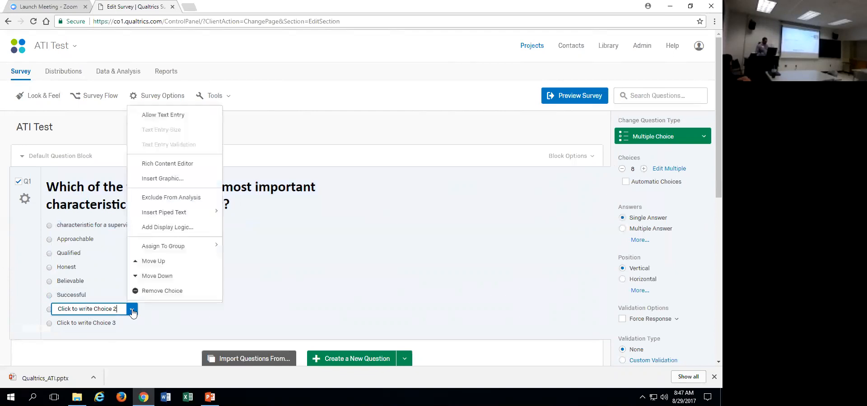
pyautogui.click(149, 291)
pyautogui.click(110, 309)
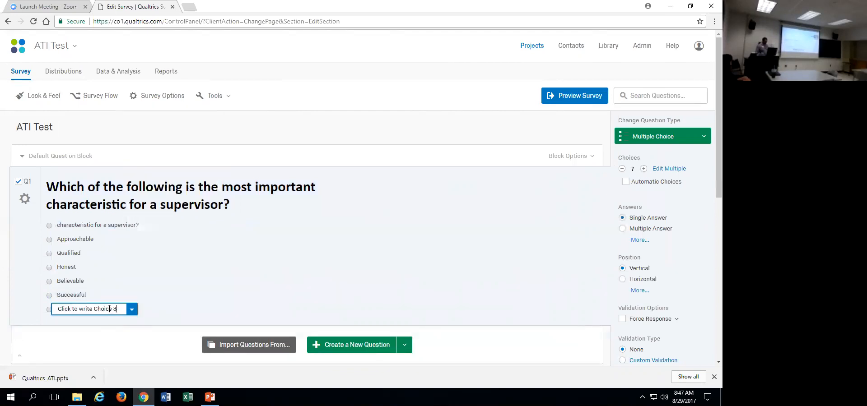
pyautogui.click(132, 309)
pyautogui.click(149, 292)
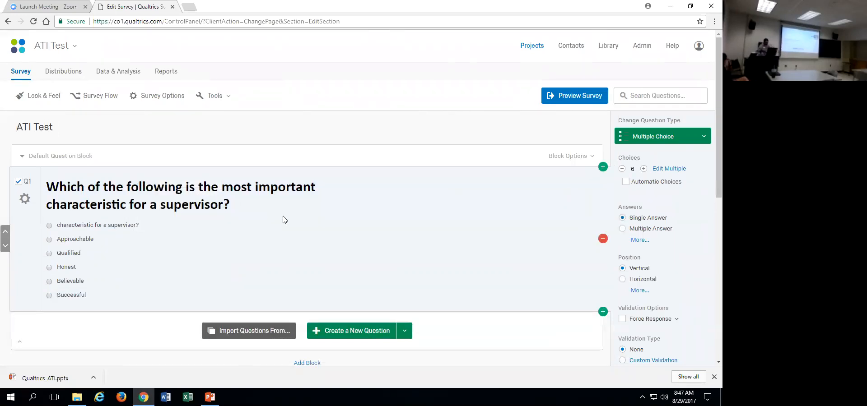
# Remove the stray choice "characteristic for a supervisor?" from Q1.
pyautogui.click(122, 226)
pyautogui.click(153, 225)
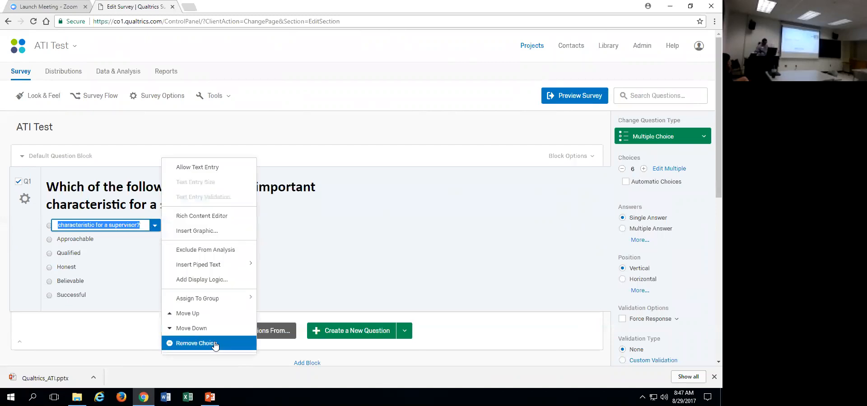
pyautogui.click(199, 343)
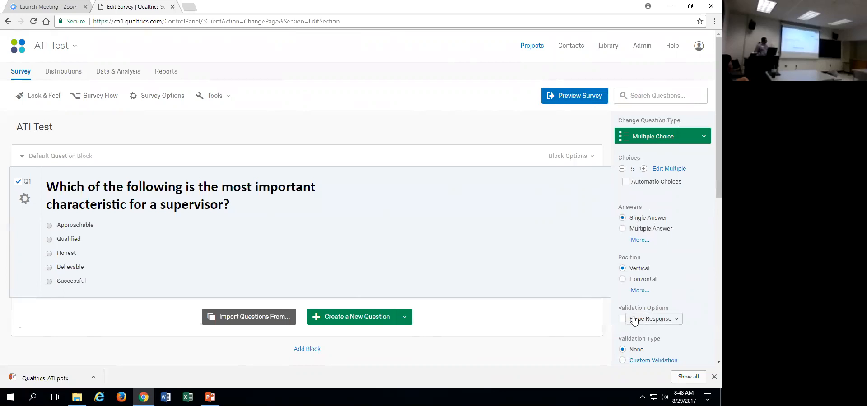
# Add a choice to Q1 and remove it again, and set the answer format to Multiple Answer.
pyautogui.click(644, 169)
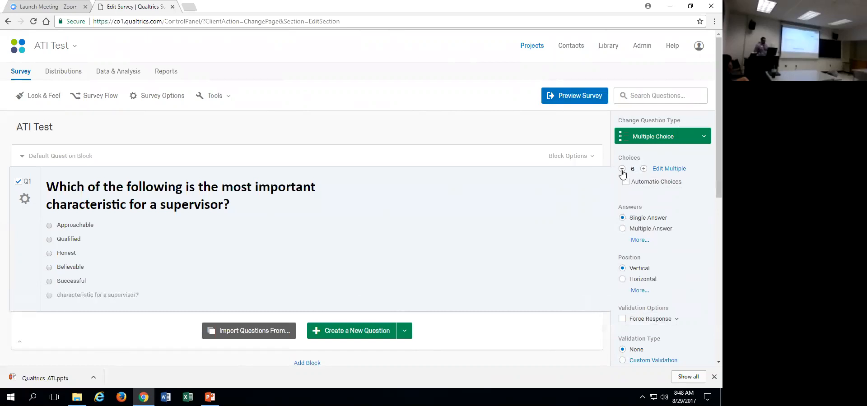
pyautogui.click(622, 168)
pyautogui.click(622, 229)
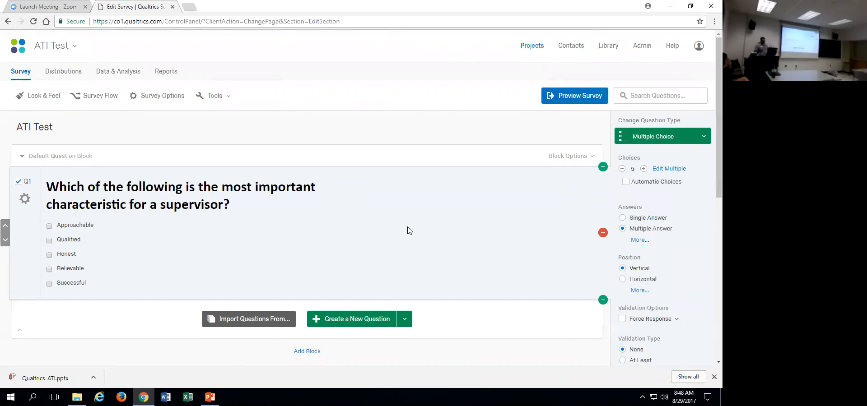
# Arrange Q1's choices horizontally and convert the question to a Matrix Table with five scale points.
pyautogui.click(623, 279)
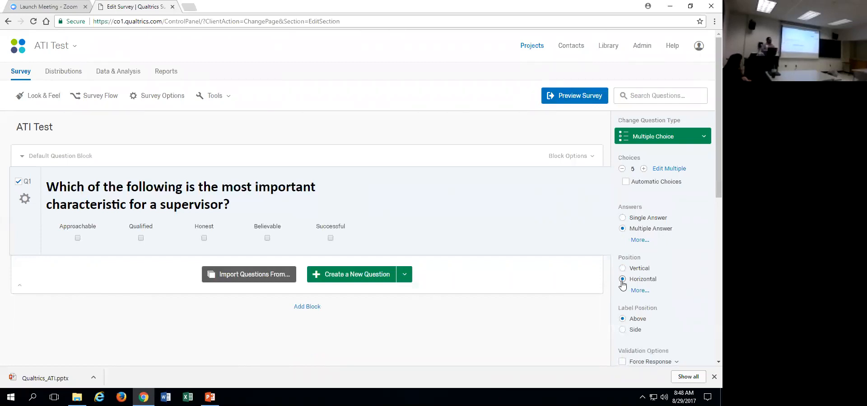
pyautogui.click(690, 135)
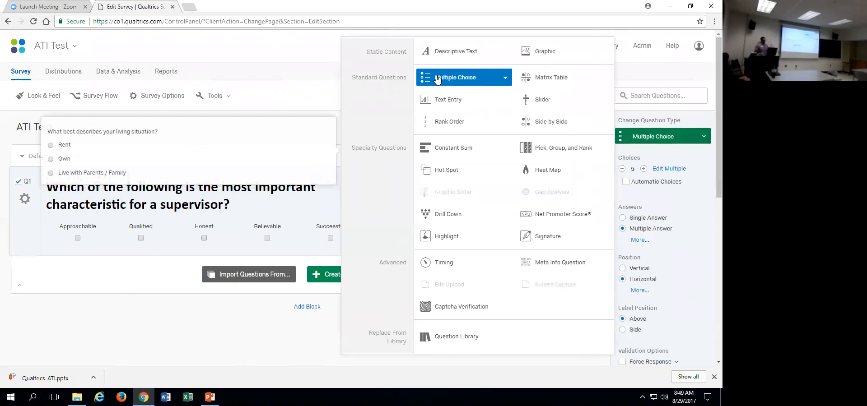
pyautogui.click(550, 77)
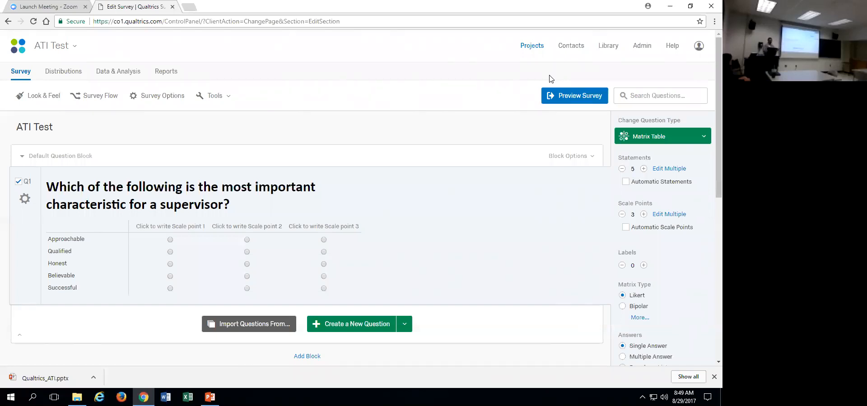
pyautogui.click(643, 214)
pyautogui.click(644, 215)
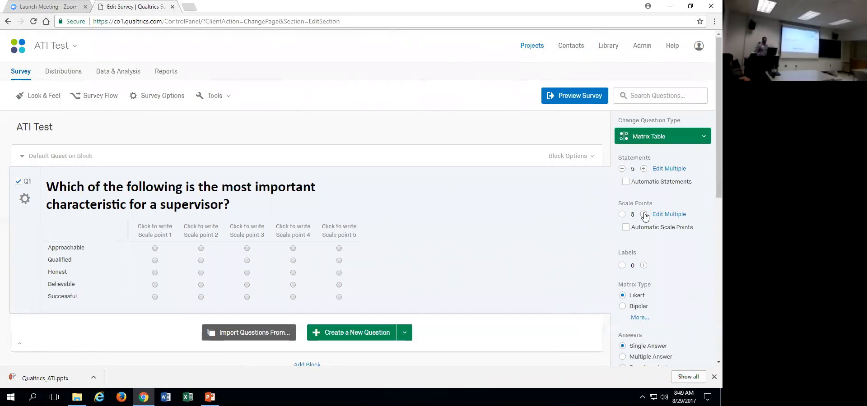
# Convert Q1 to a Slider question and try the Approachable slider at 42 and the Qualified slider at 23.
pyautogui.click(687, 136)
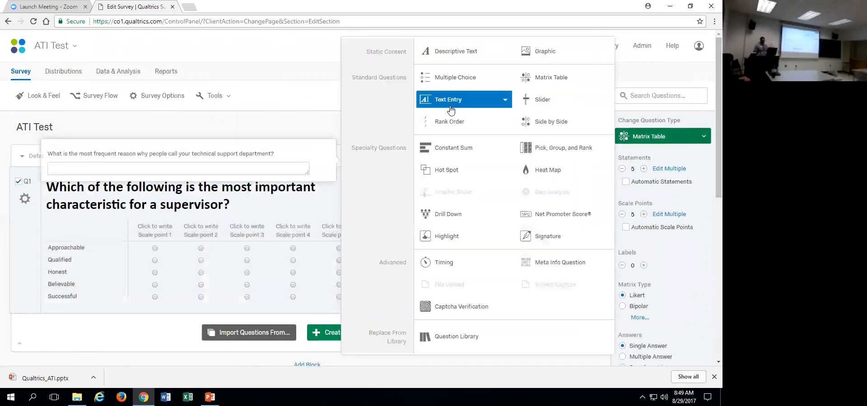
pyautogui.click(537, 102)
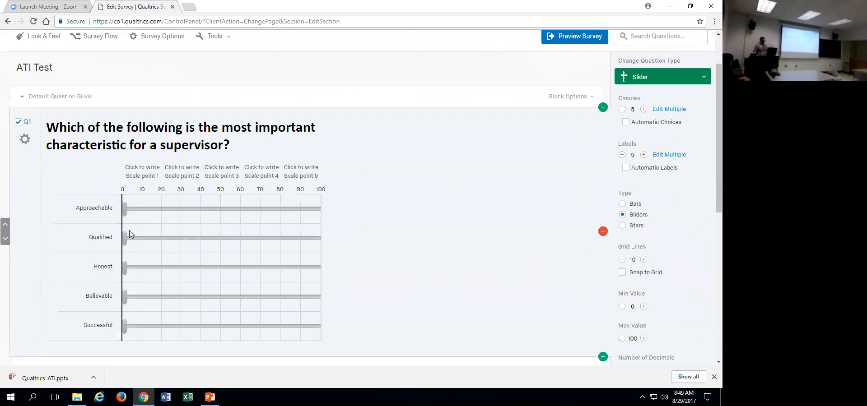
pyautogui.moveTo(125, 209); pyautogui.dragTo(205, 208)
pyautogui.moveTo(125, 238); pyautogui.dragTo(170, 237)
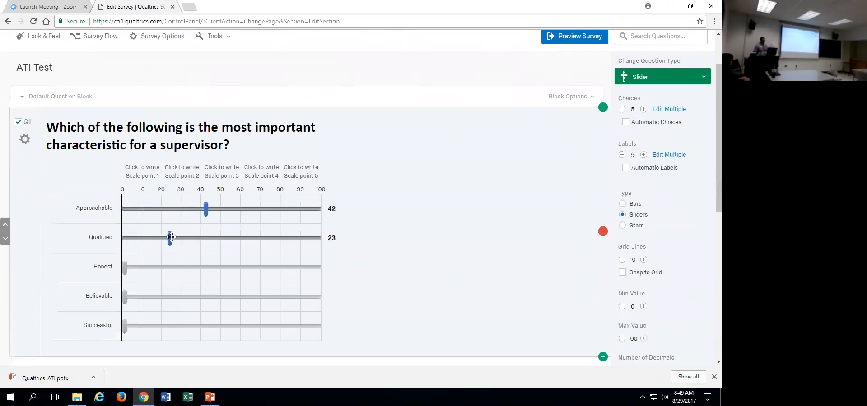
# Try the Side by Side question type on Q1 and return the question to Multiple Choice.
pyautogui.click(699, 80)
pyautogui.click(542, 122)
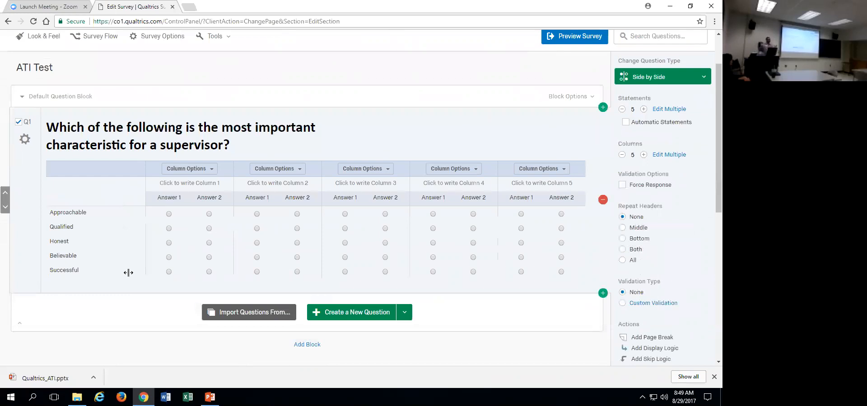
pyautogui.click(685, 80)
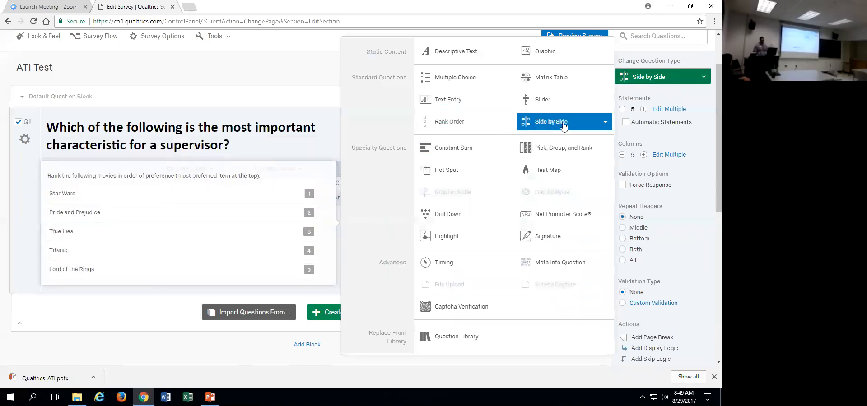
pyautogui.click(472, 77)
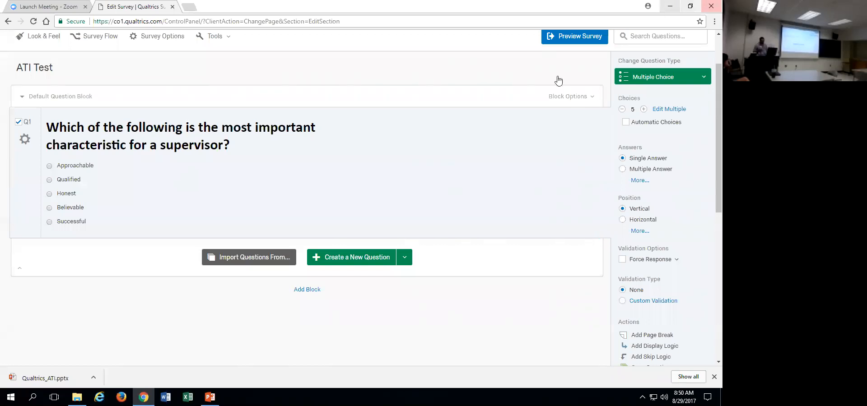
pyautogui.click(663, 77)
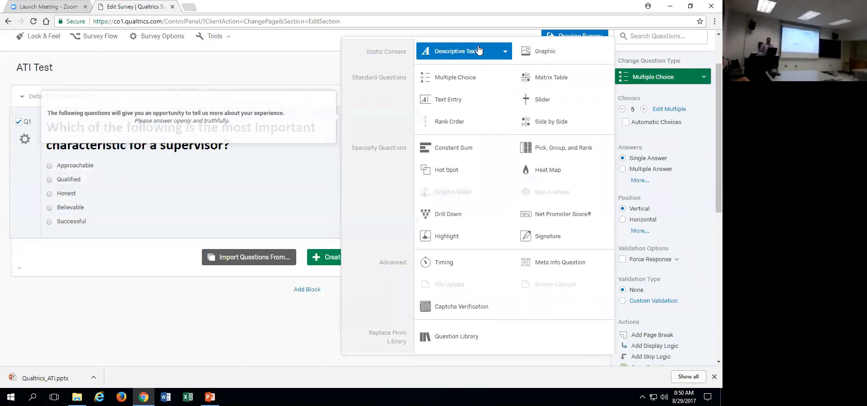
pyautogui.click(196, 313)
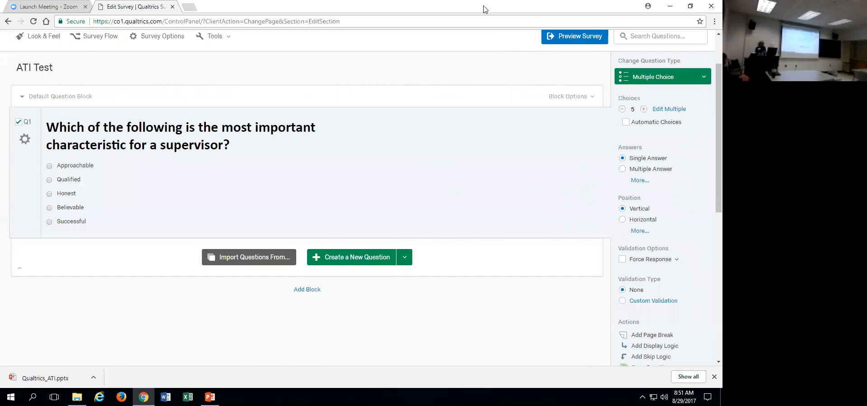
# Restore the browser to a smaller window and log out of the current Qualtrics account.
pyautogui.moveTo(483, 5); pyautogui.dragTo(478, 22)
pyautogui.moveTo(707, 92); pyautogui.dragTo(707, 61)
pyautogui.click(688, 68)
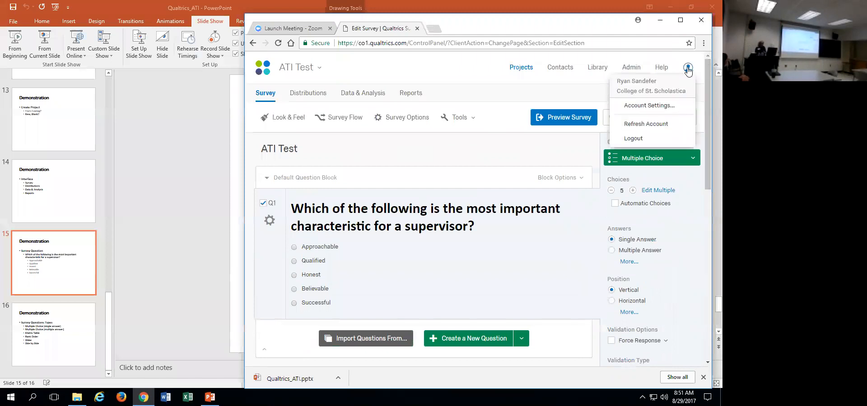
pyautogui.click(638, 142)
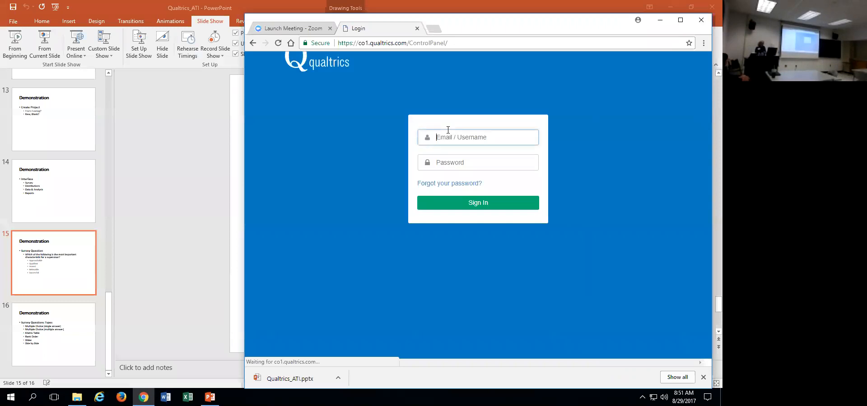
# Sign in to Qualtrics with the other account's e-mail and password.
pyautogui.press('Tab')
pyautogui.write('••••••••')
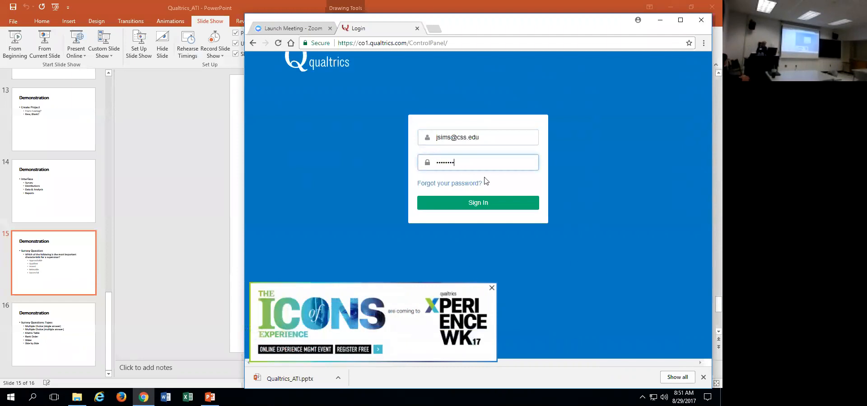
pyautogui.click(485, 203)
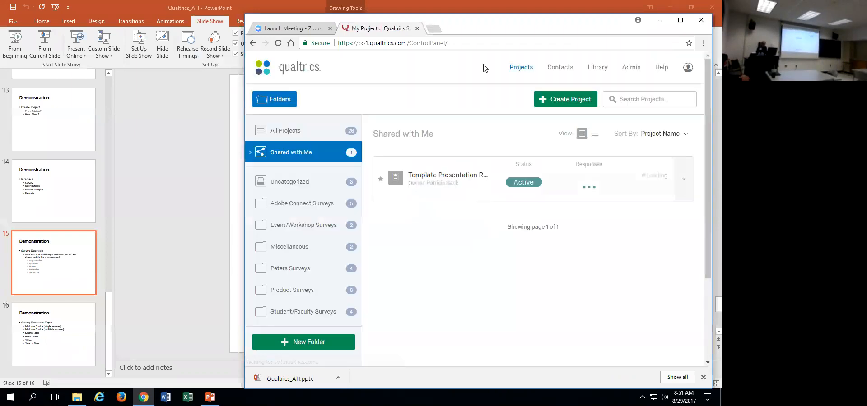
# Maximize the browser window and open the shared Template Presentation Rubric project.
pyautogui.moveTo(497, 33); pyautogui.dragTo(419, 48)
pyautogui.click(603, 35)
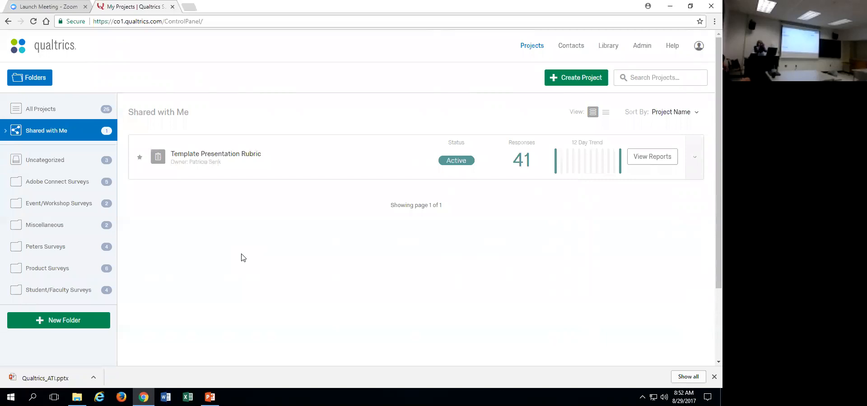
pyautogui.click(229, 149)
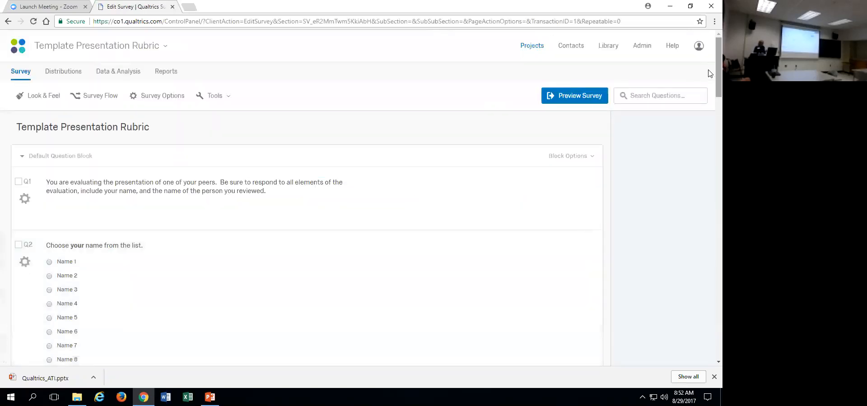
# Examine the Template Presentation Rubric's questions from the Q1 instructions through the Q7 advice question.
pyautogui.scroll(-1, 708, 84)
pyautogui.scroll(-1, 708, 84)
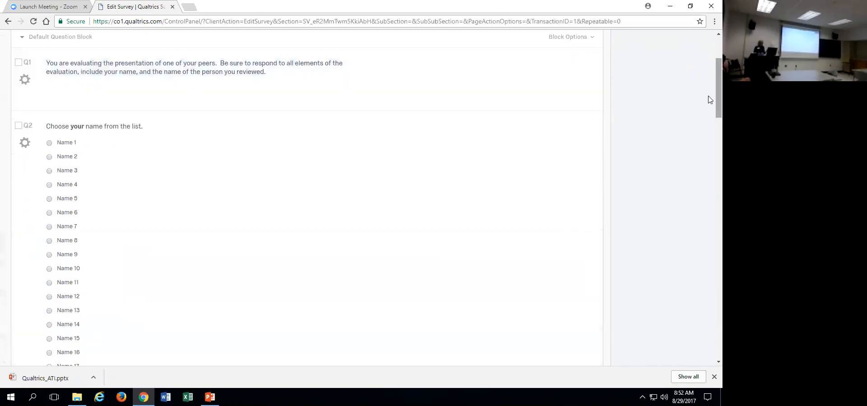
pyautogui.scroll(2, 710, 86)
pyautogui.scroll(-1, 710, 85)
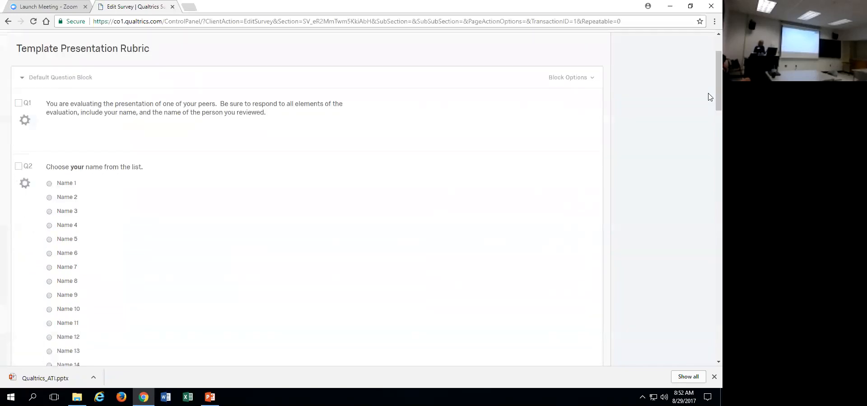
pyautogui.click(509, 112)
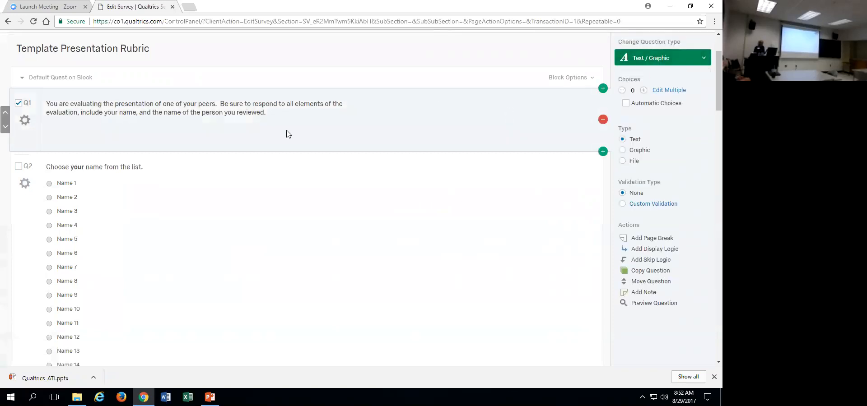
pyautogui.scroll(-2, 708, 95)
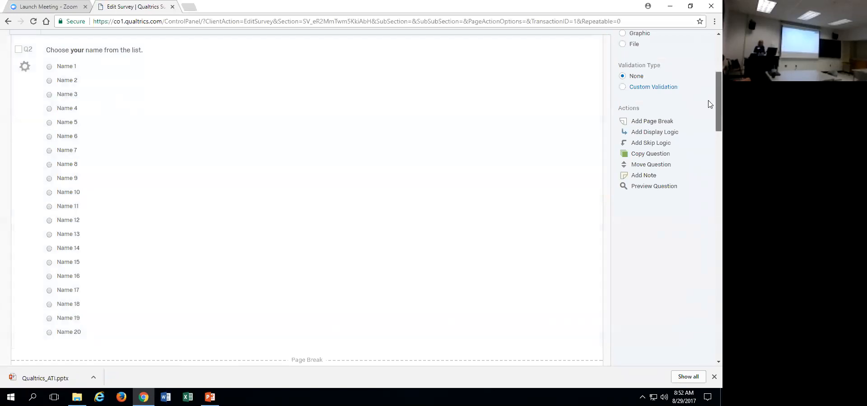
pyautogui.scroll(-7, 709, 103)
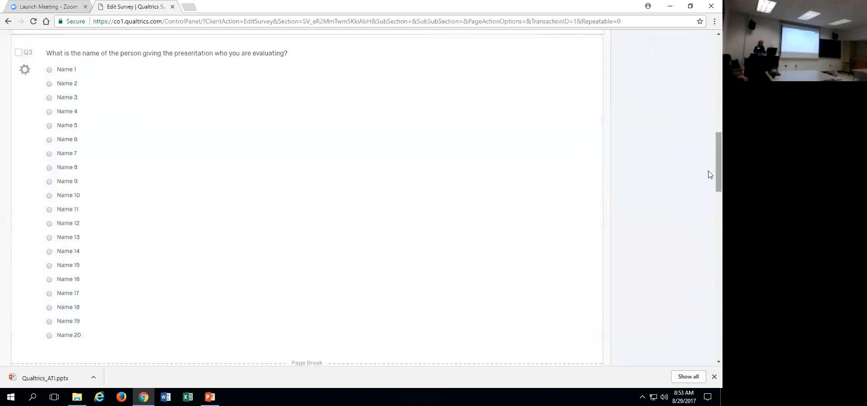
pyautogui.scroll(-5, 710, 222)
pyautogui.scroll(-3, 710, 222)
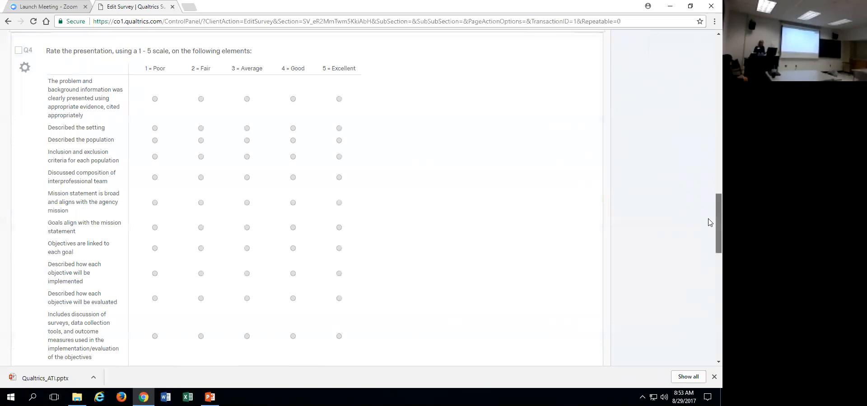
pyautogui.scroll(-2, 709, 226)
pyautogui.scroll(-6, 710, 230)
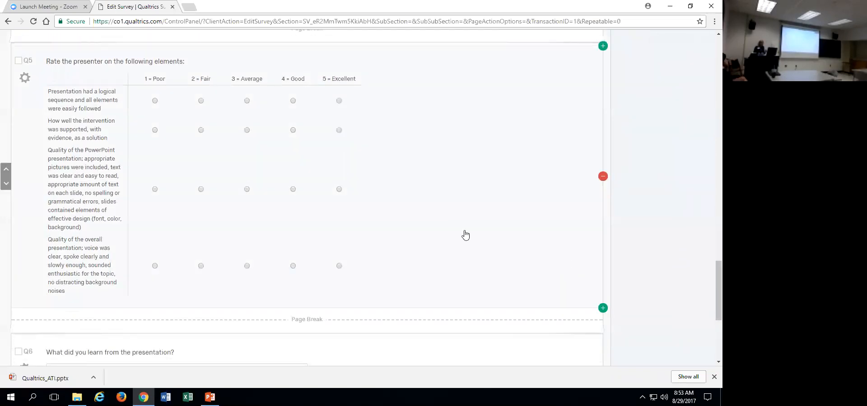
pyautogui.scroll(-5, 710, 289)
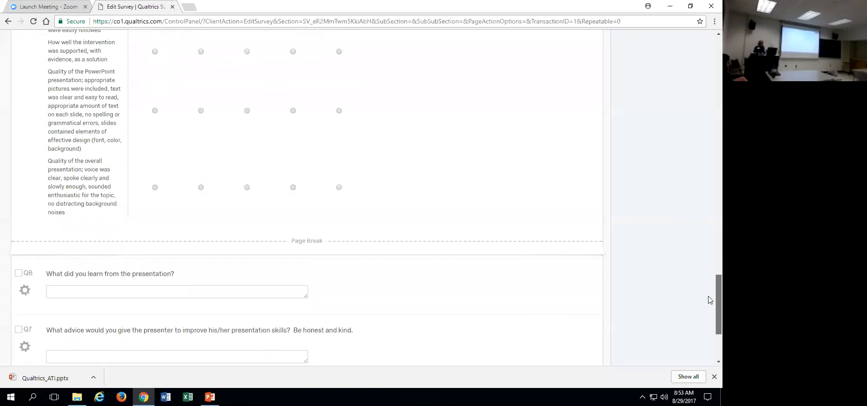
pyautogui.moveTo(708, 314); pyautogui.dragTo(708, 308)
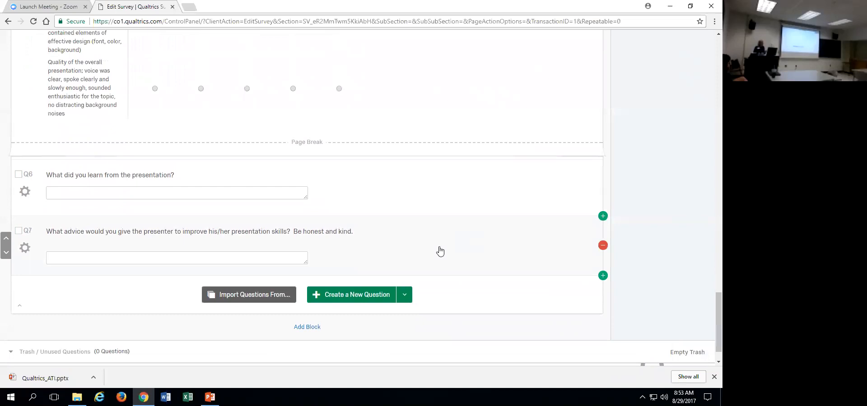
pyautogui.moveTo(710, 293); pyautogui.dragTo(709, 83)
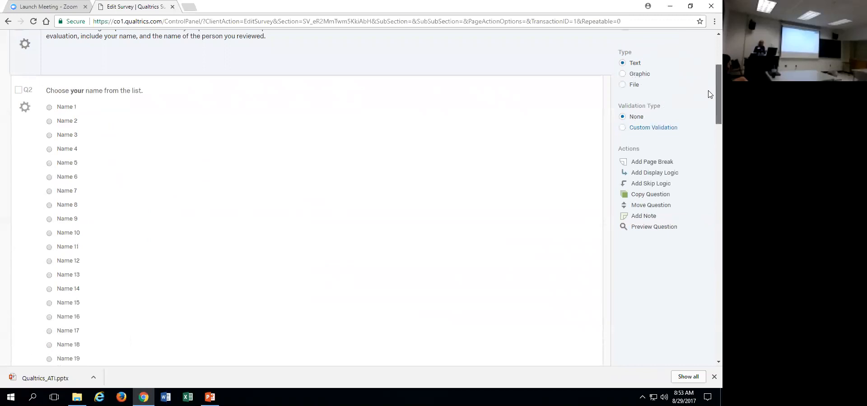
pyautogui.scroll(4, 709, 89)
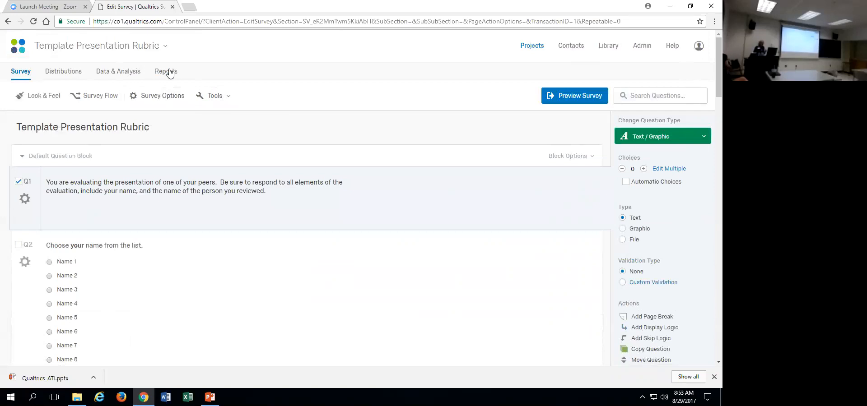
# Run a survey test that generates 20 responses for the Template Presentation Rubric.
pyautogui.click(216, 97)
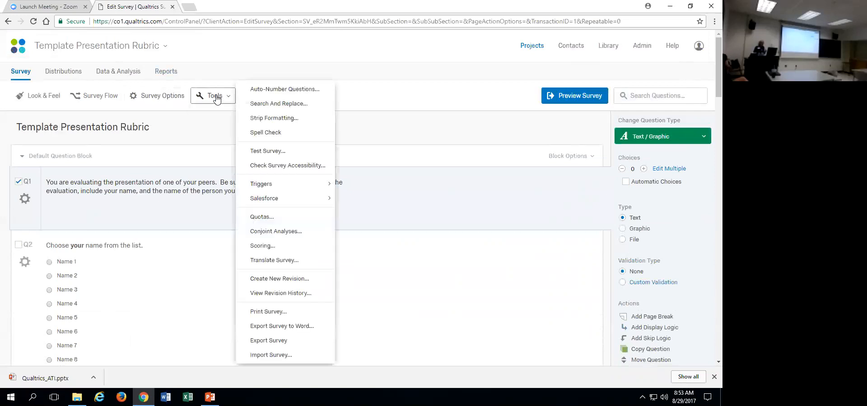
pyautogui.click(265, 151)
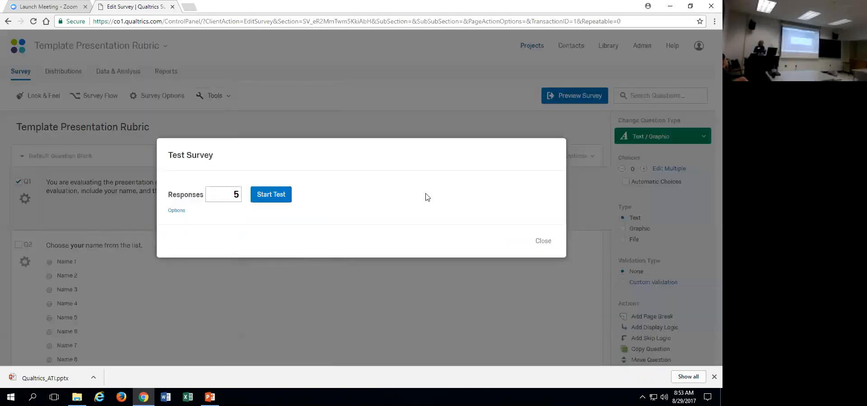
pyautogui.doubleClick(231, 194)
pyautogui.write('20')
pyautogui.click(280, 196)
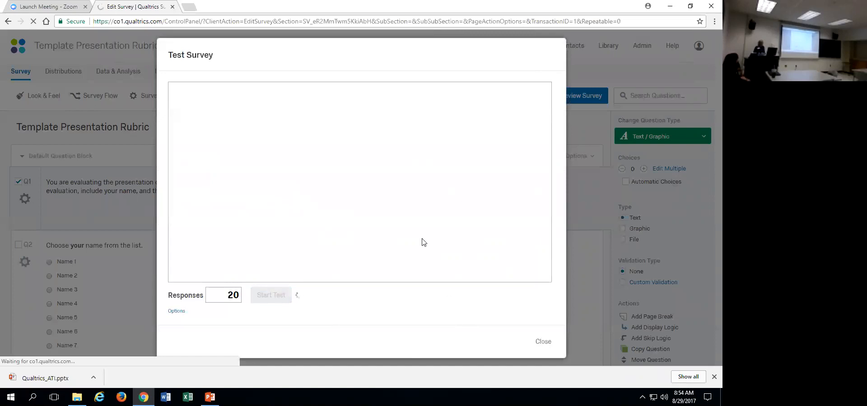
pyautogui.click(278, 291)
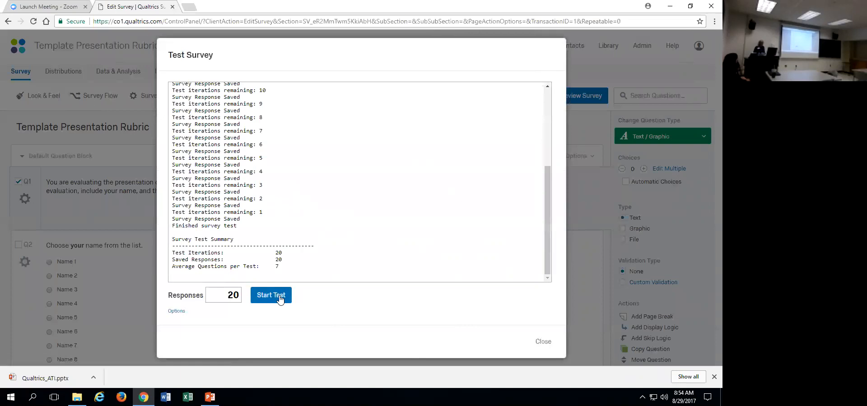
pyautogui.click(545, 346)
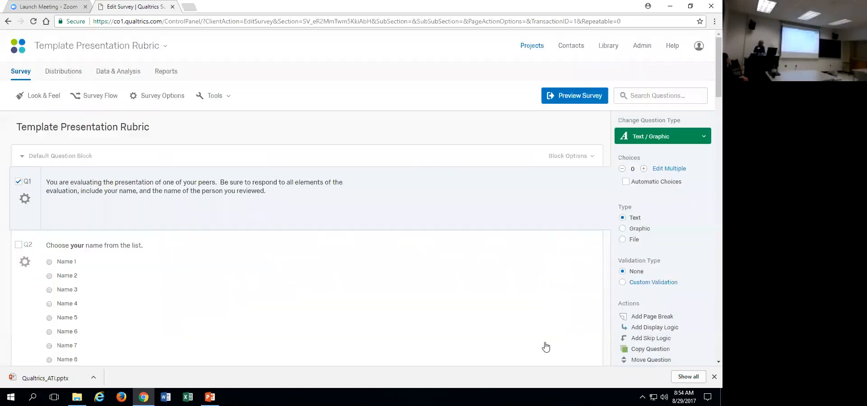
# Open the results report of the Template Presentation Rubric survey.
pyautogui.click(163, 73)
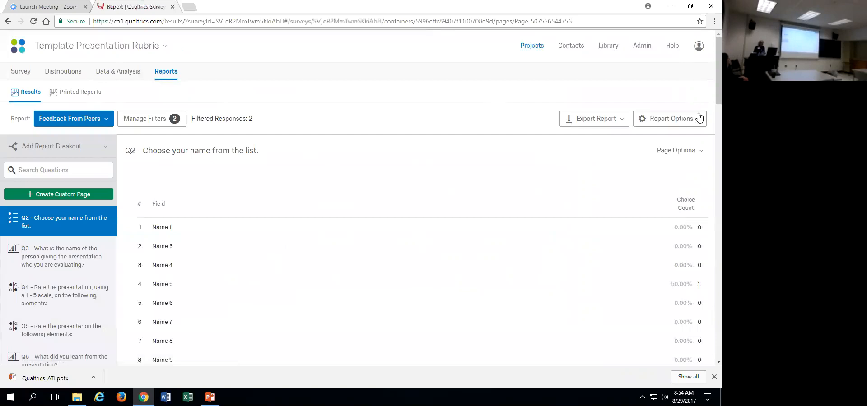
# Review the filter conditions applied to the Feedback From Peers report and leave them without saving.
pyautogui.scroll(-1, 710, 93)
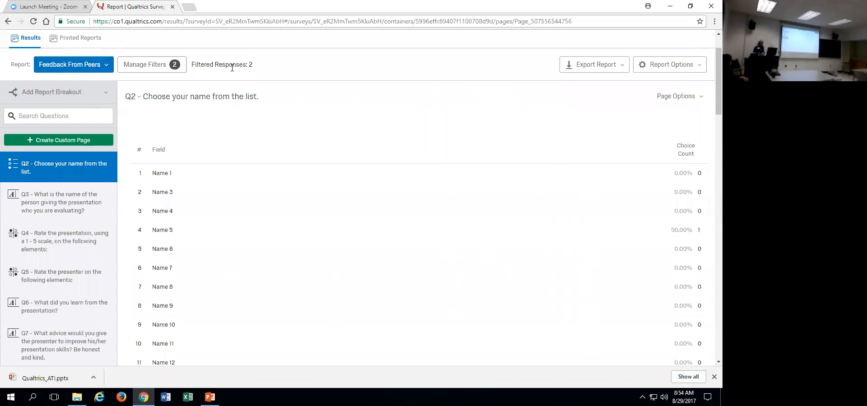
pyautogui.click(177, 67)
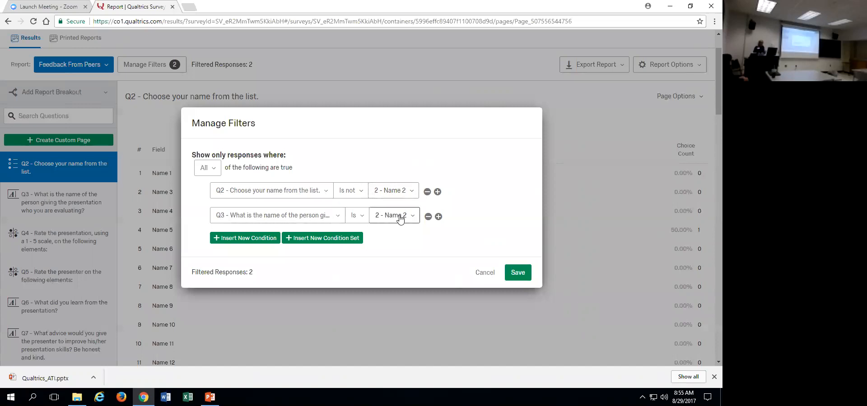
pyautogui.click(485, 273)
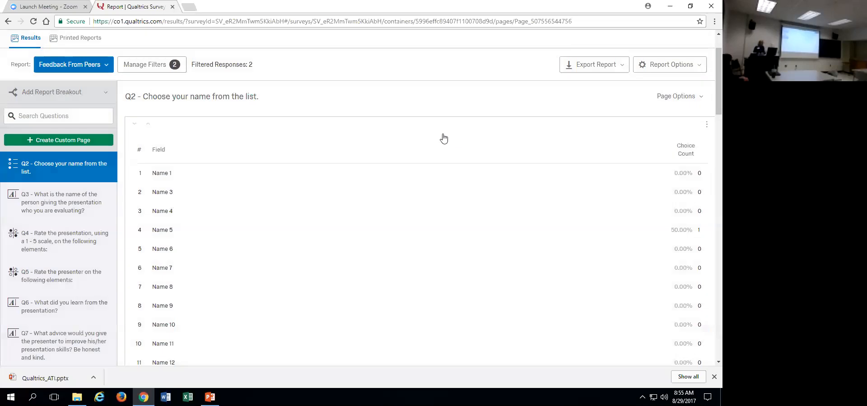
# Check the name choices offered for the Q2 filter condition, keep Name 2 selected and save the report filters.
pyautogui.click(165, 67)
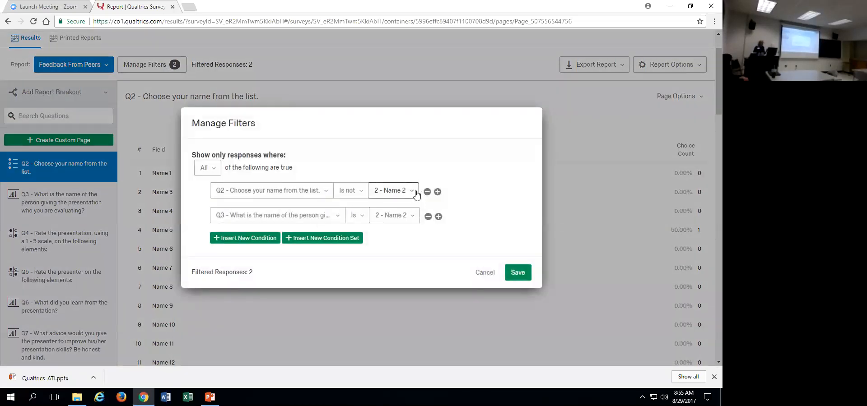
pyautogui.click(414, 191)
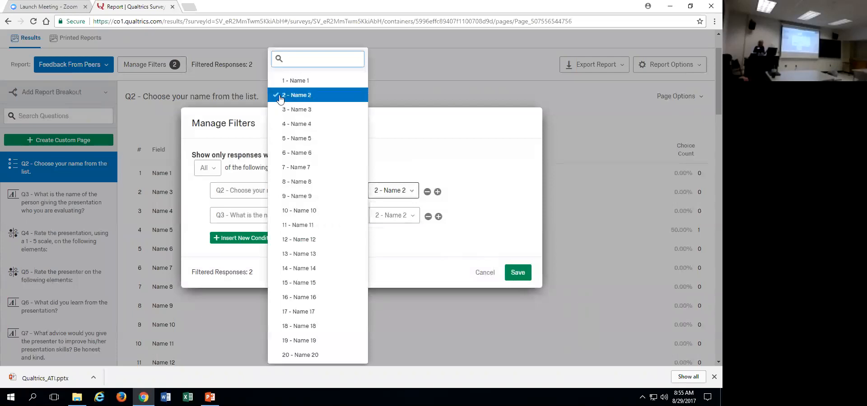
pyautogui.click(292, 109)
pyautogui.click(296, 94)
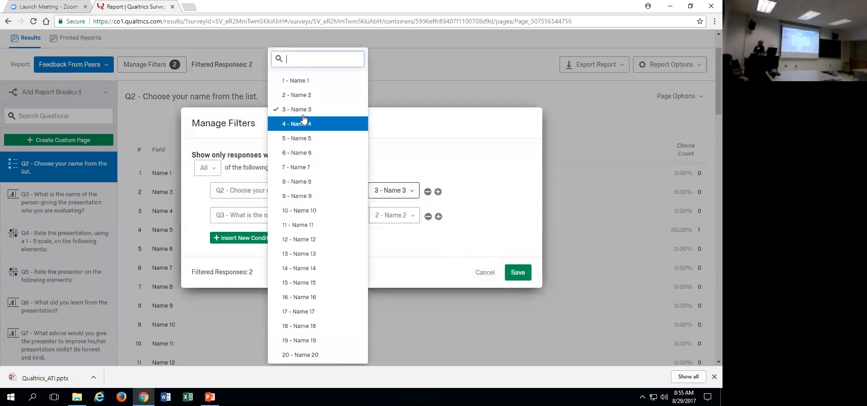
pyautogui.click(278, 95)
pyautogui.click(278, 109)
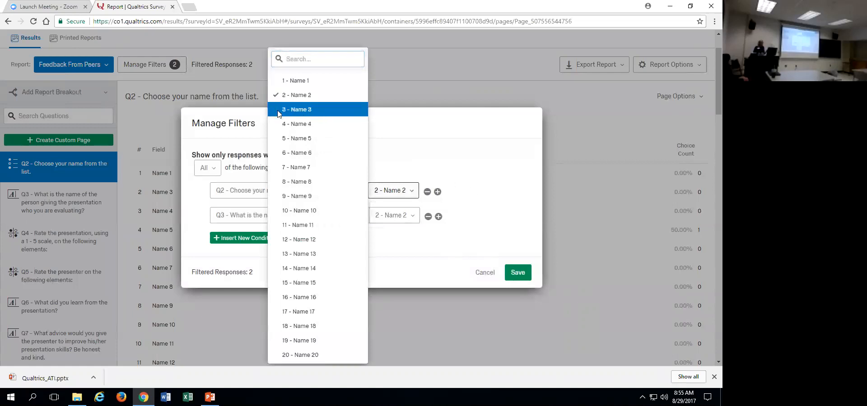
pyautogui.click(505, 234)
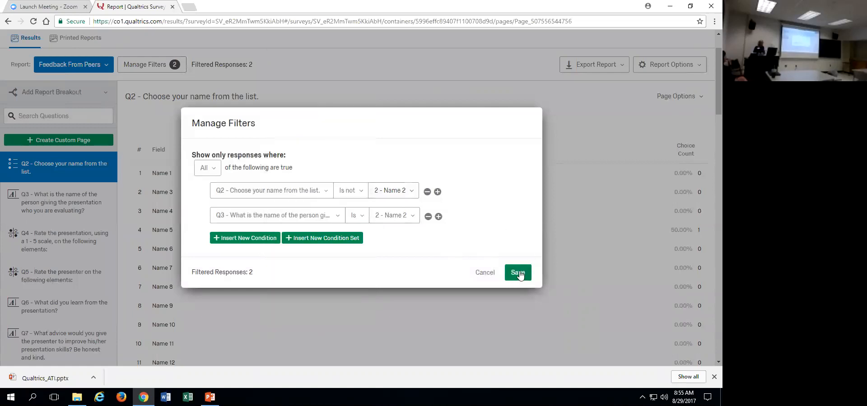
pyautogui.click(523, 276)
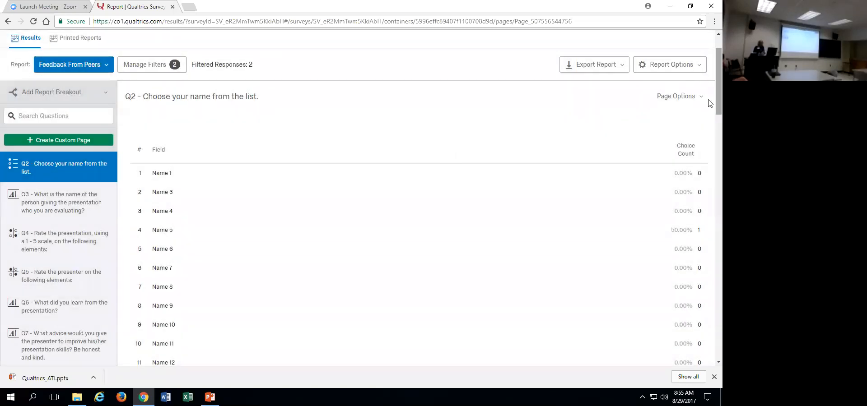
# Examine the Feedback From Peers report from the Q2 name list through the Q6 responses, returning to the beginning.
pyautogui.scroll(-1, 710, 102)
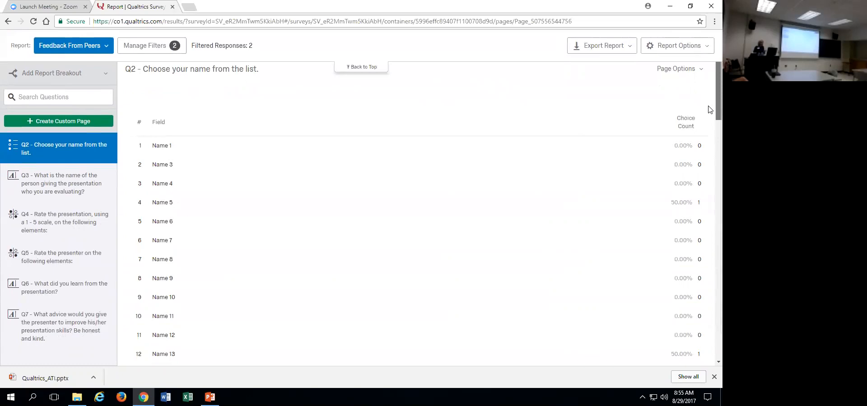
pyautogui.scroll(-2, 708, 113)
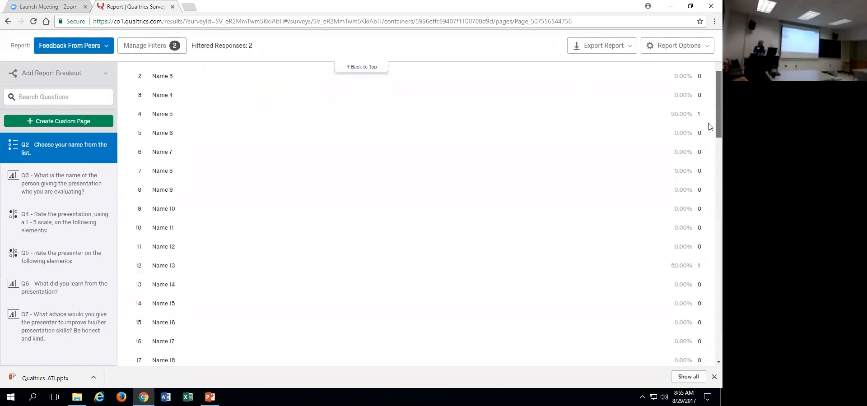
pyautogui.scroll(3, 708, 127)
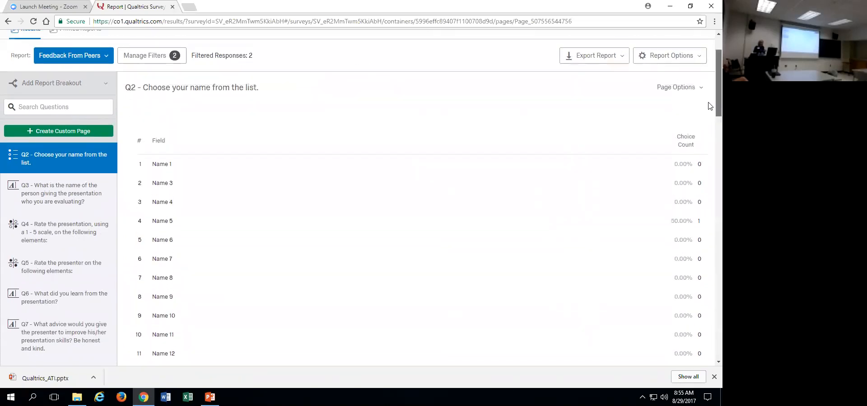
pyautogui.scroll(-5, 708, 126)
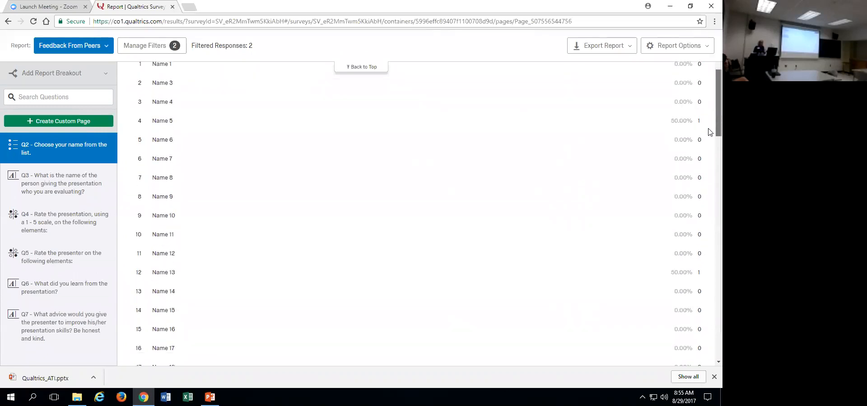
pyautogui.scroll(4, 709, 127)
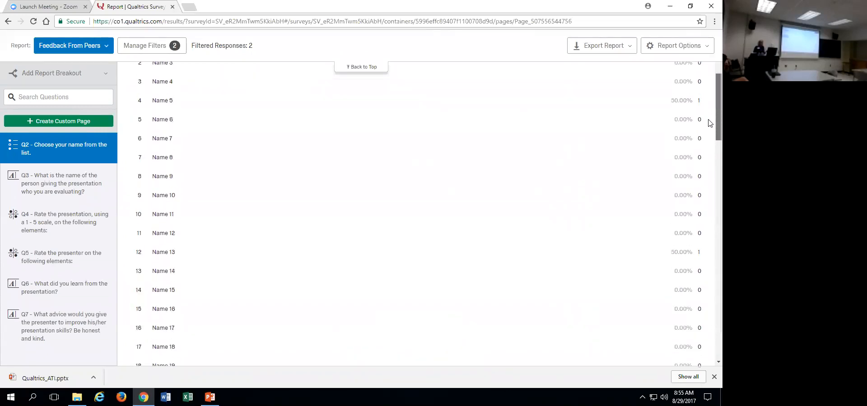
pyautogui.scroll(-5, 708, 131)
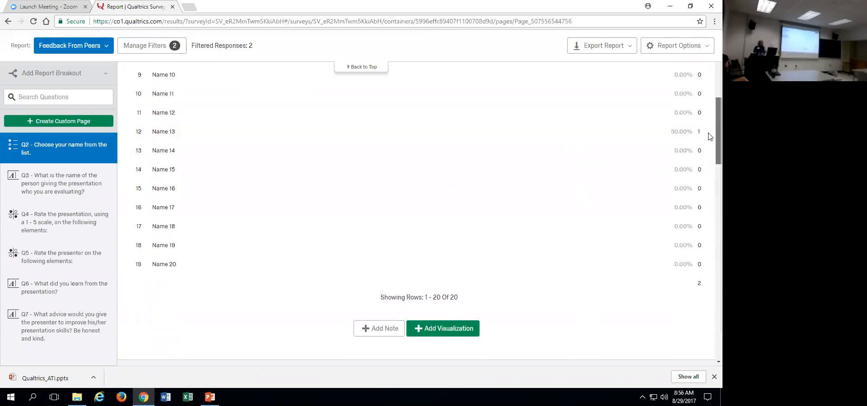
pyautogui.scroll(-7, 709, 136)
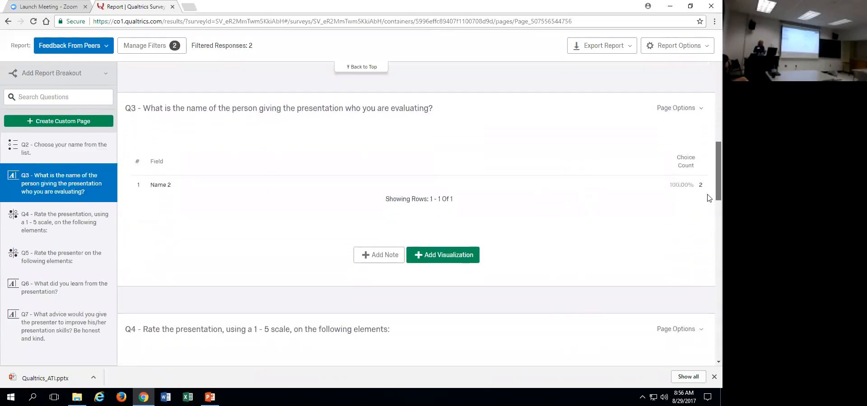
pyautogui.scroll(-1, 709, 195)
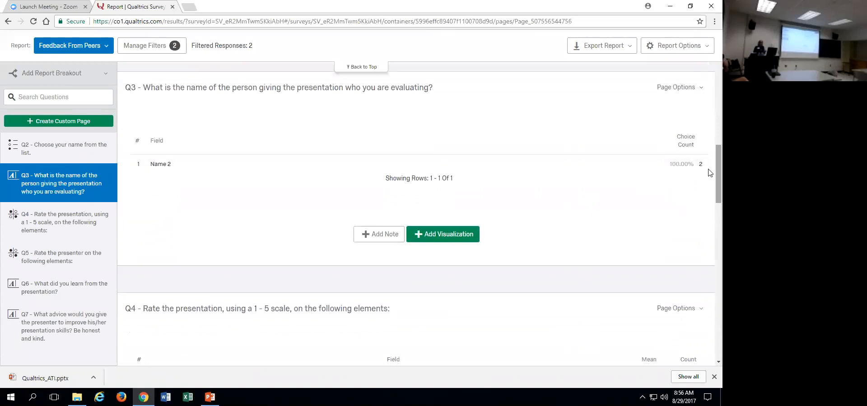
pyautogui.scroll(-1, 707, 178)
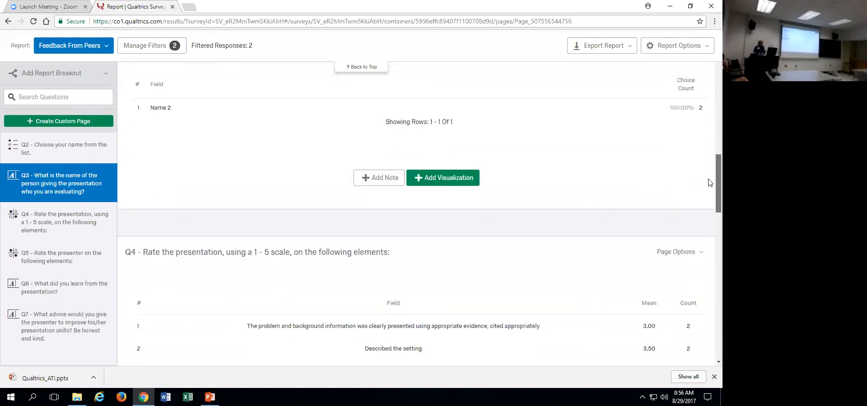
pyautogui.scroll(-4, 710, 183)
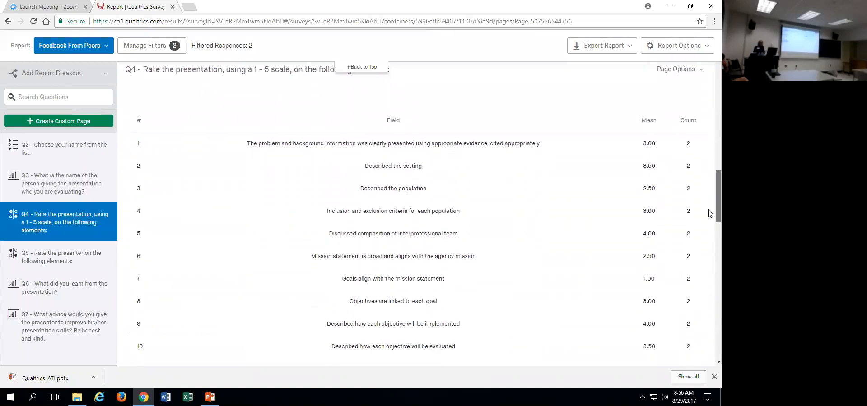
pyautogui.moveTo(708, 210)
pyautogui.mouseDown()
pyautogui.moveTo(708, 222)
pyautogui.moveTo(708, 208)
pyautogui.mouseUp()
pyautogui.scroll(-1, 710, 210)
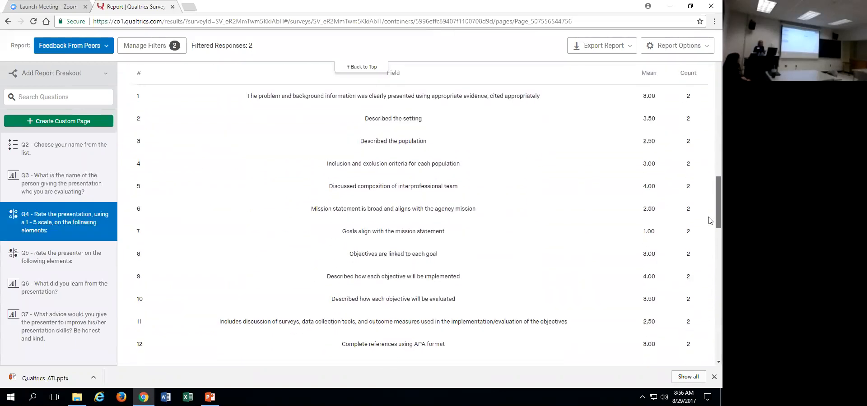
pyautogui.moveTo(709, 211); pyautogui.dragTo(710, 314)
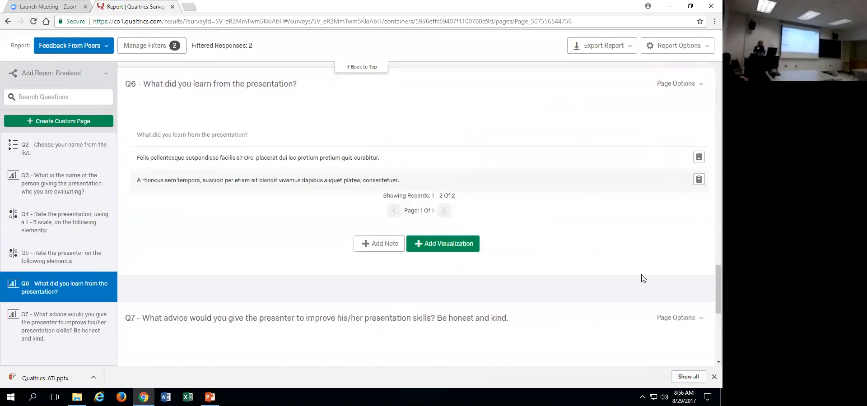
pyautogui.moveTo(709, 288); pyautogui.dragTo(710, 71)
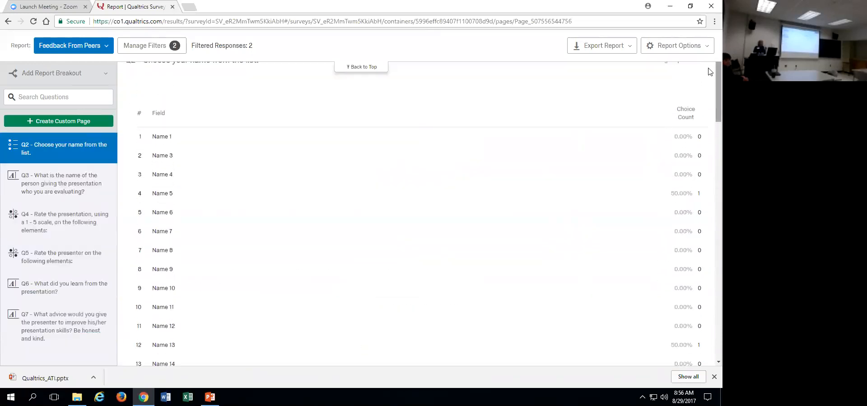
# Export the report as a Word document with only pages Q4 through Q7, leaving out Q2 and Q3.
pyautogui.click(629, 46)
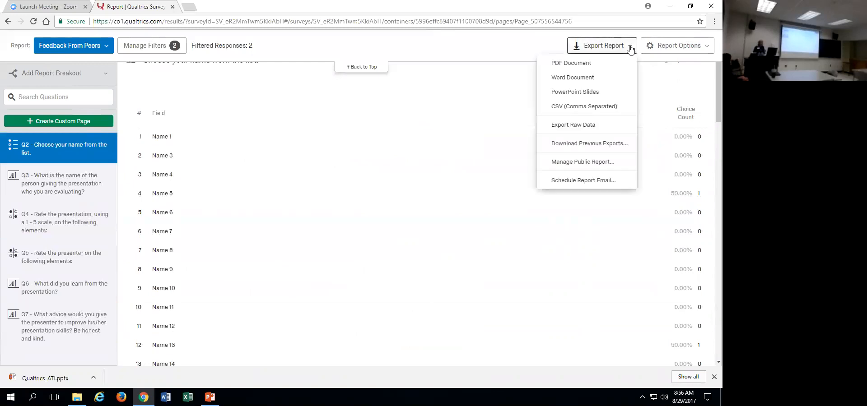
pyautogui.click(587, 79)
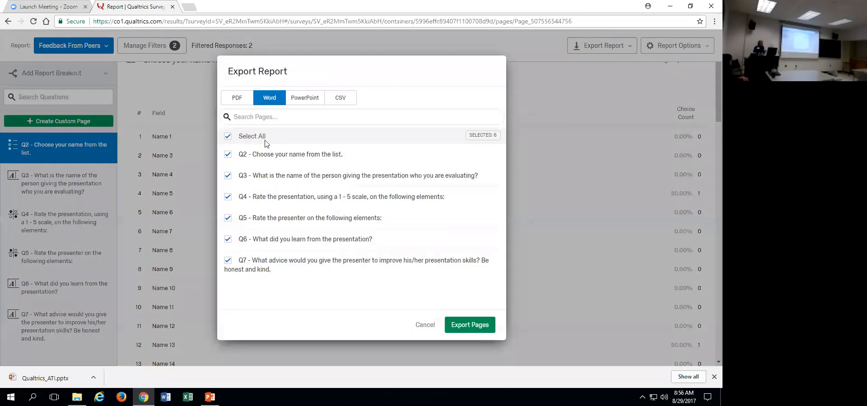
pyautogui.click(228, 155)
pyautogui.click(228, 175)
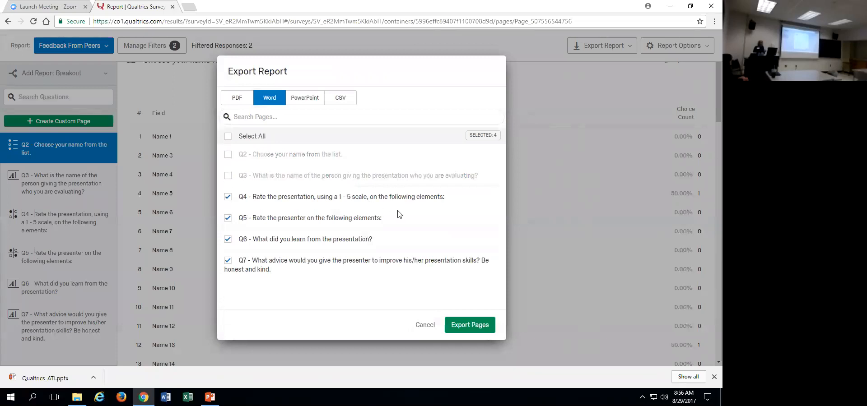
pyautogui.click(467, 326)
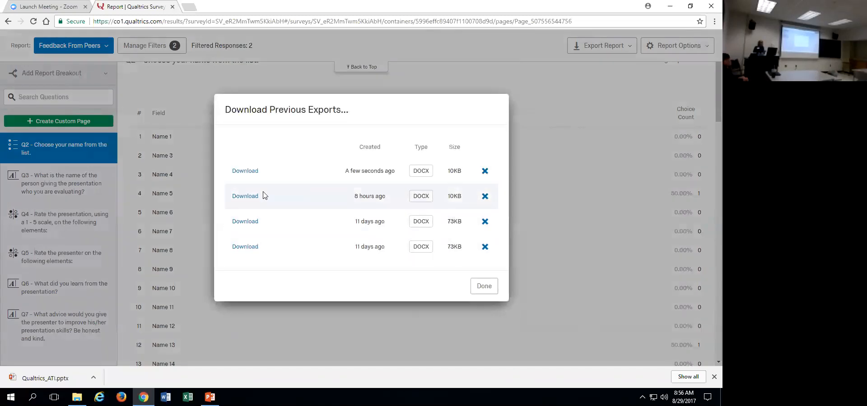
# Download the newest DOCX export and open it in Word as a read-only copy with editing enabled.
pyautogui.click(247, 174)
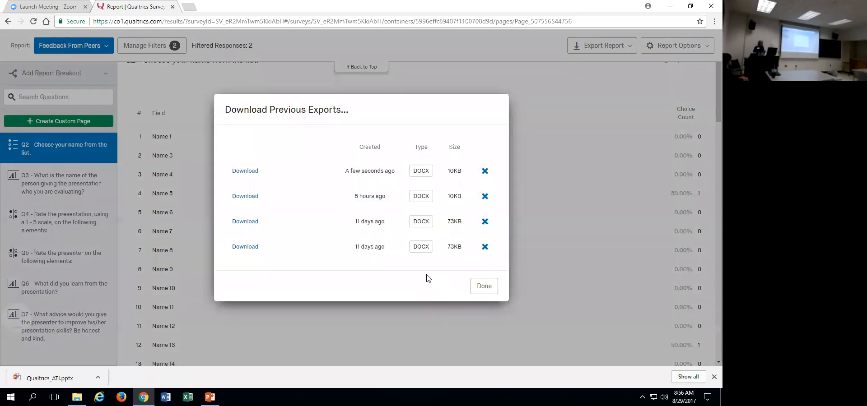
pyautogui.click(47, 380)
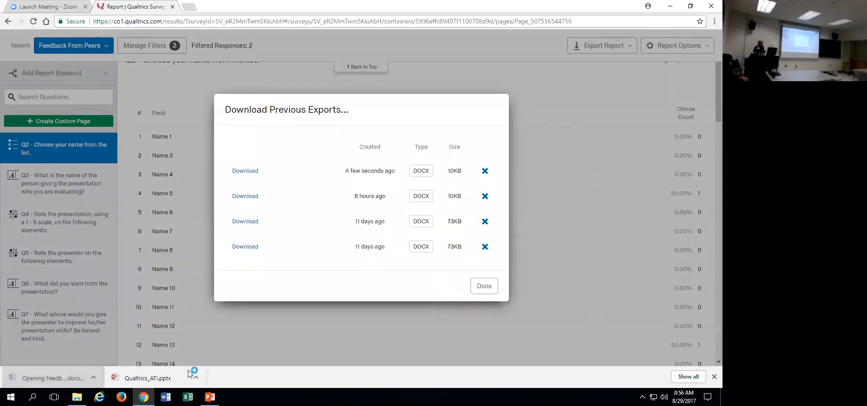
pyautogui.click(482, 286)
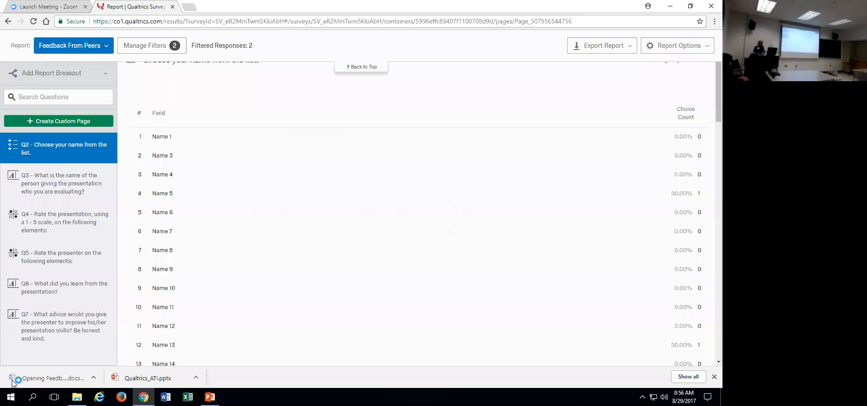
pyautogui.click(36, 376)
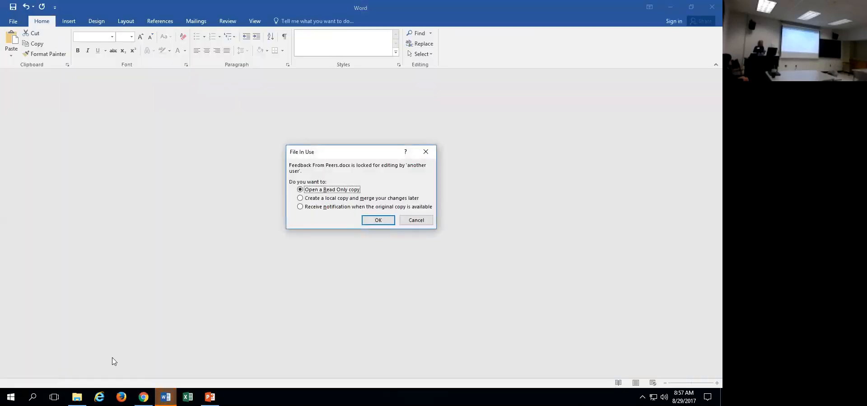
pyautogui.click(366, 221)
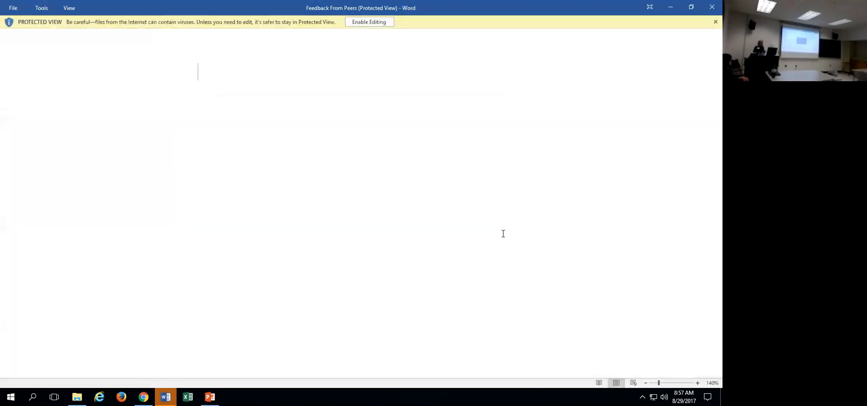
pyautogui.click(367, 21)
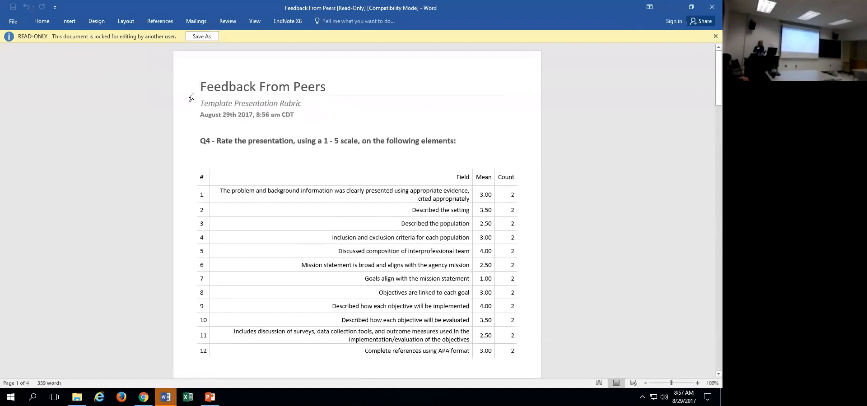
# Try to insert a blank line above the Feedback From Peers title and start saving the document as a copy.
pyautogui.press('Return')
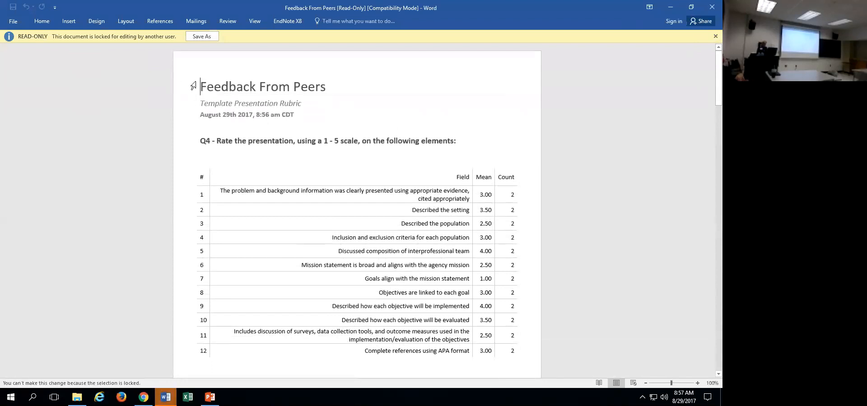
pyautogui.press('Return')
pyautogui.click(190, 36)
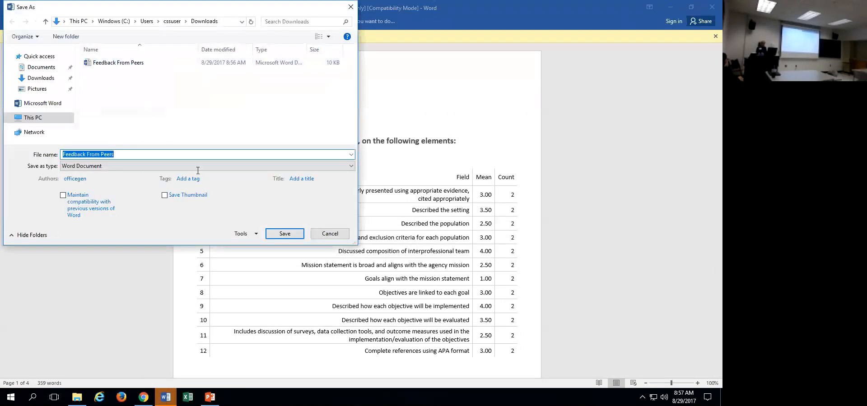
pyautogui.click(329, 236)
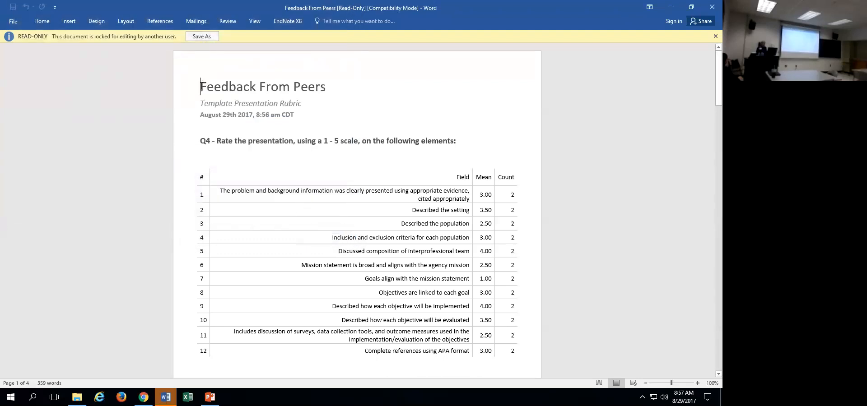
pyautogui.moveTo(710, 87); pyautogui.dragTo(708, 72)
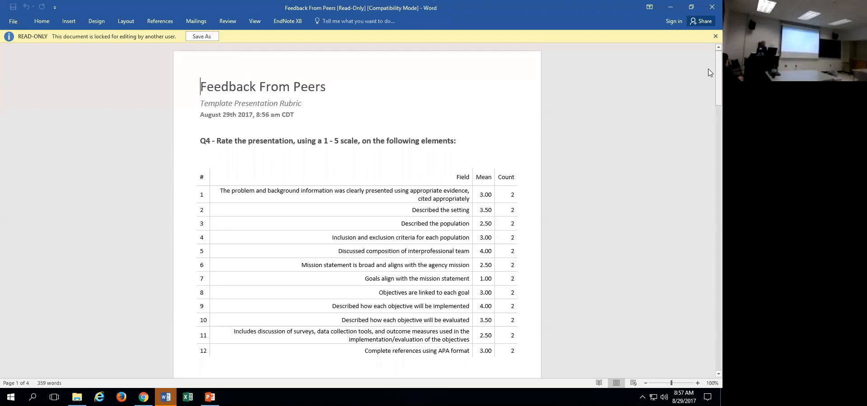
# Dismiss the read-only notice in Word, return to the Feedback From Peers report in Qualtrics, and view its filter conditions without changing them.
pyautogui.click(715, 36)
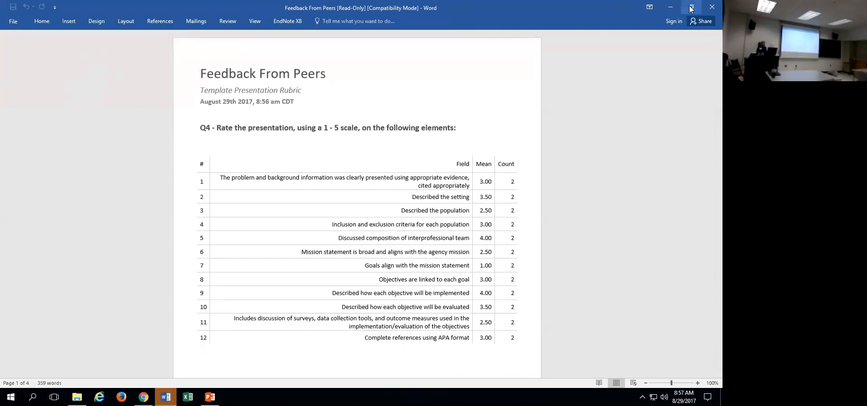
pyautogui.press('super+Down')
pyautogui.click(709, 60)
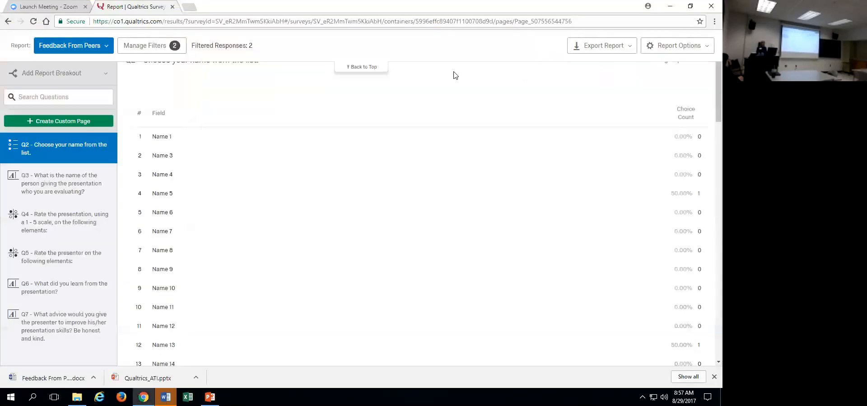
pyautogui.click(132, 46)
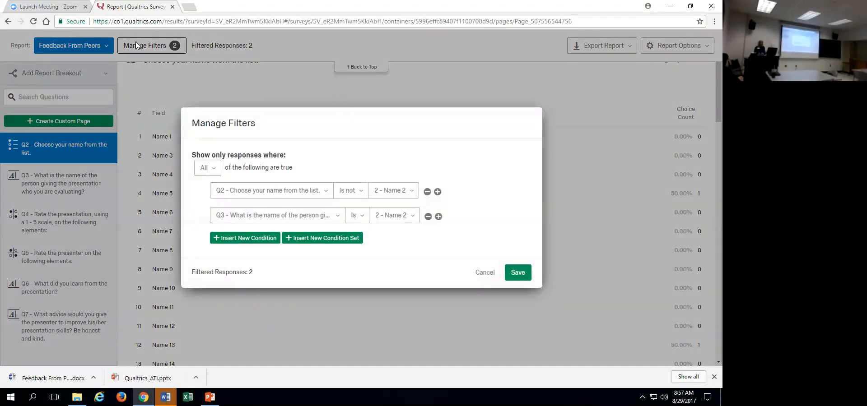
pyautogui.click(485, 273)
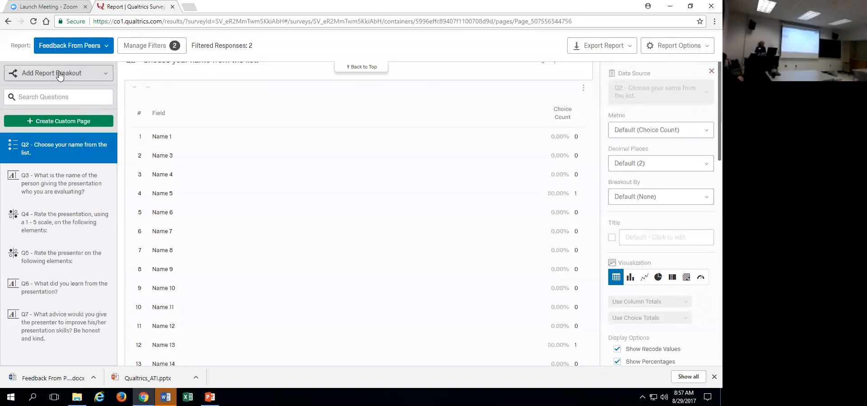
# Create a new report named Feedback to Others.
pyautogui.click(105, 49)
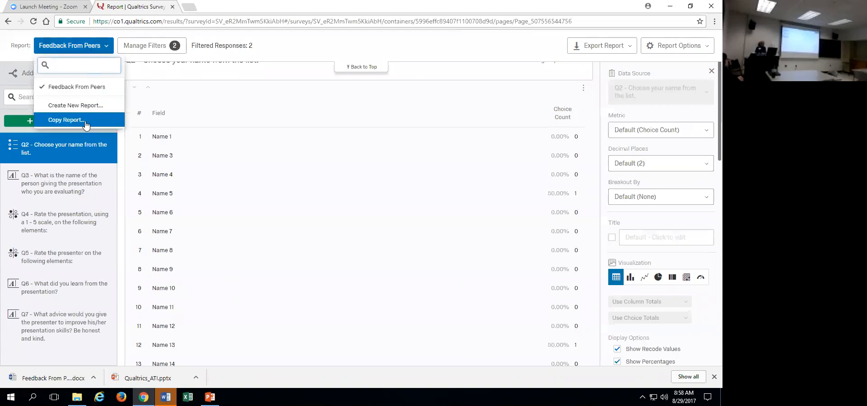
pyautogui.click(83, 106)
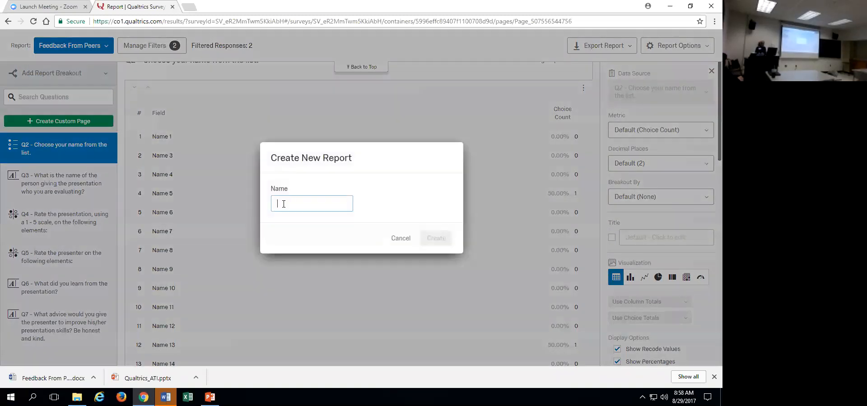
pyautogui.write('Fe')
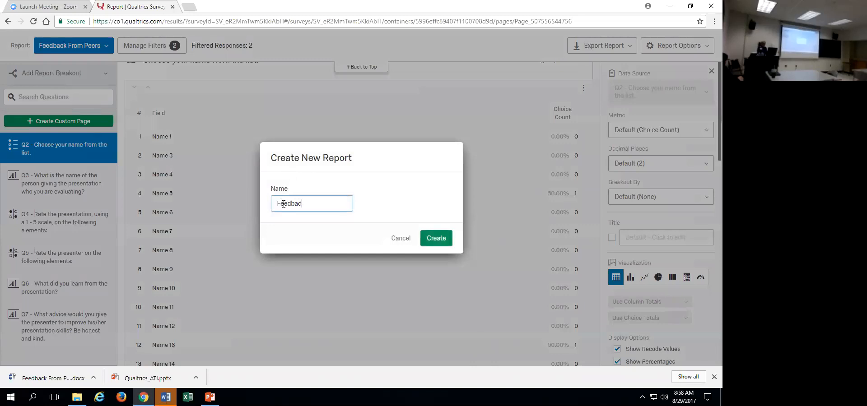
pyautogui.write('edback to')
pyautogui.click(436, 238)
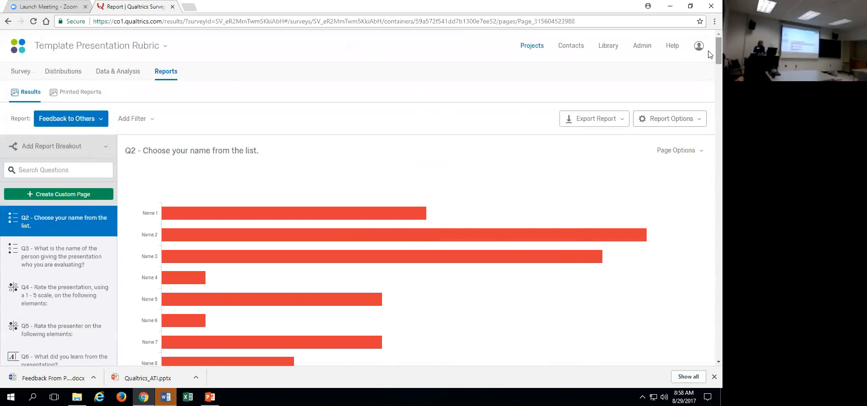
# Remove the bar chart visualization from the Q2 page of the Feedback to Others report.
pyautogui.scroll(-3, 710, 57)
pyautogui.scroll(-15, 710, 75)
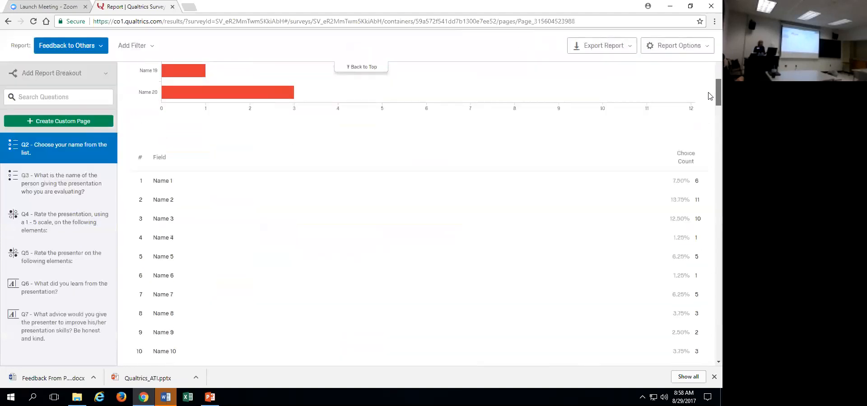
pyautogui.scroll(-15, 710, 147)
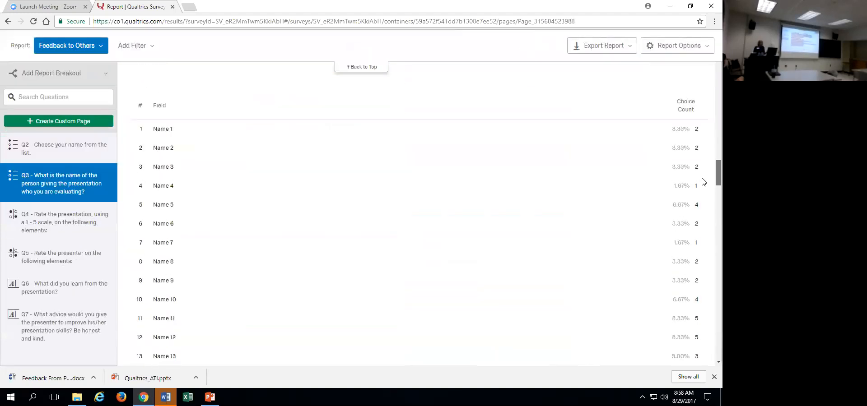
pyautogui.scroll(-5, 699, 208)
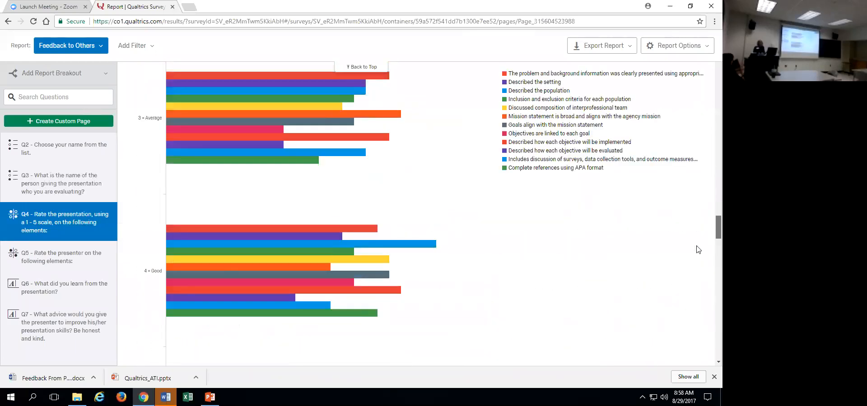
pyautogui.scroll(15, 700, 194)
pyautogui.moveTo(718, 72); pyautogui.dragTo(710, 57)
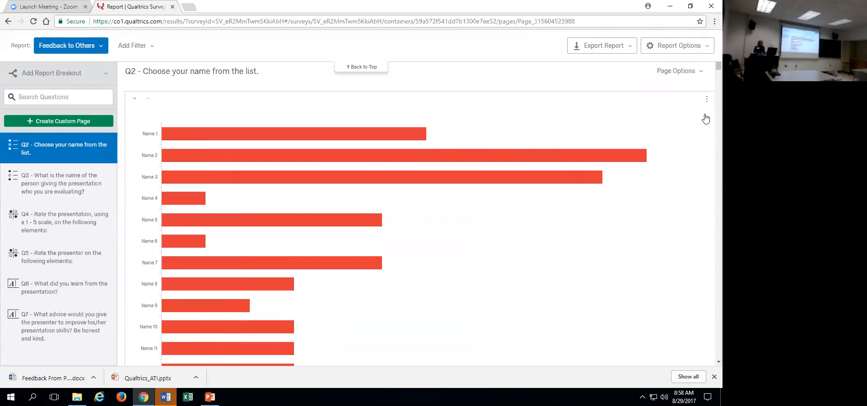
pyautogui.click(707, 118)
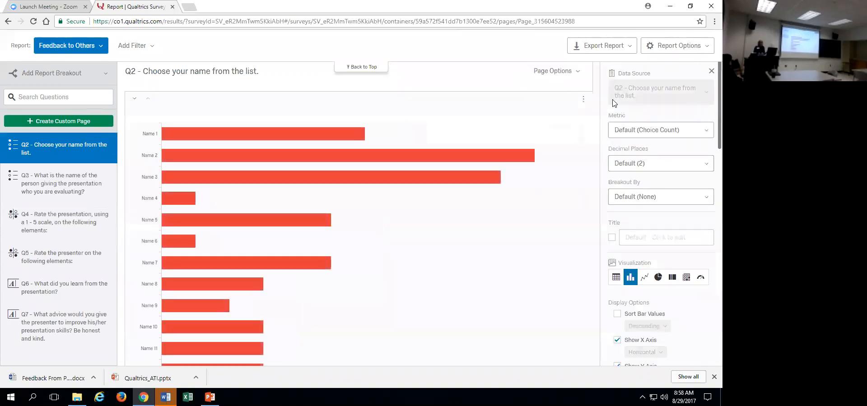
pyautogui.click(583, 99)
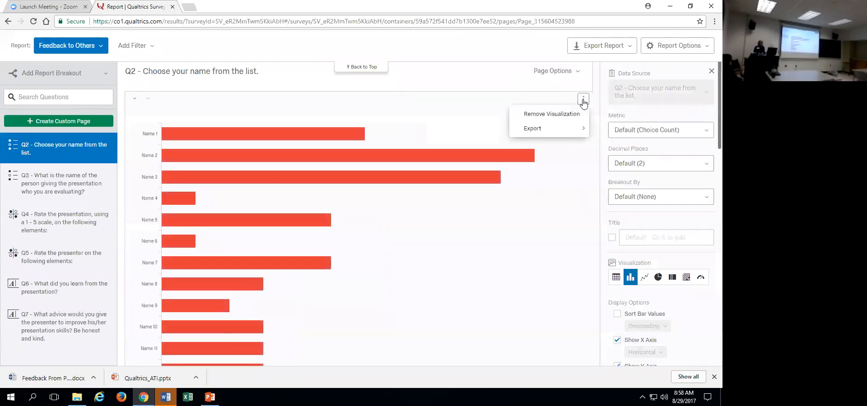
pyautogui.click(562, 115)
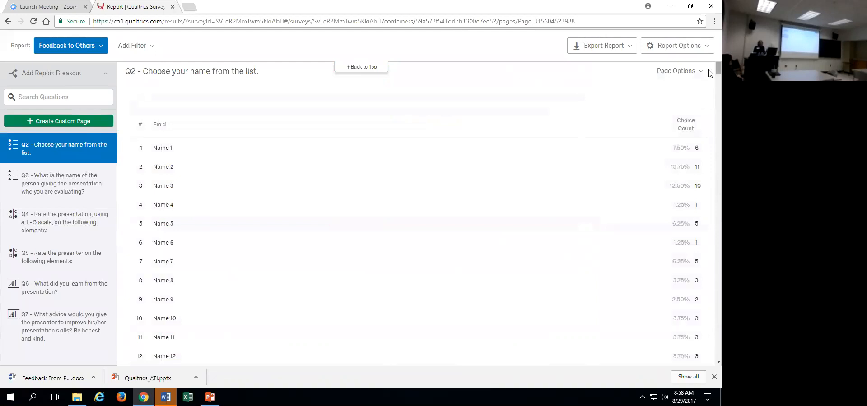
# Remove the bar chart visualization from the Q3 page about the presenter being evaluated.
pyautogui.scroll(-10, 691, 135)
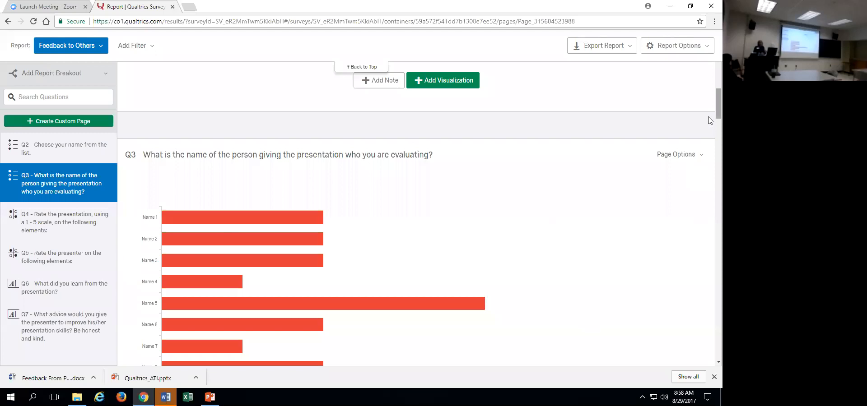
pyautogui.moveTo(718, 111)
pyautogui.mouseDown()
pyautogui.moveTo(718, 122)
pyautogui.moveTo(718, 113)
pyautogui.mouseUp()
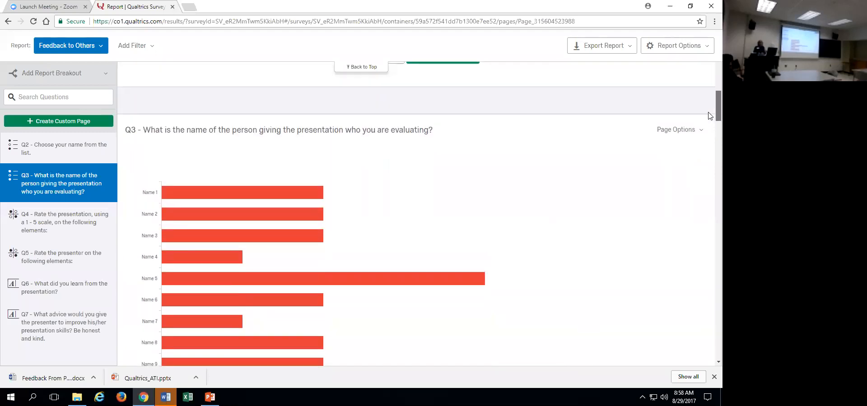
pyautogui.scroll(6, 709, 116)
pyautogui.scroll(-5, 709, 130)
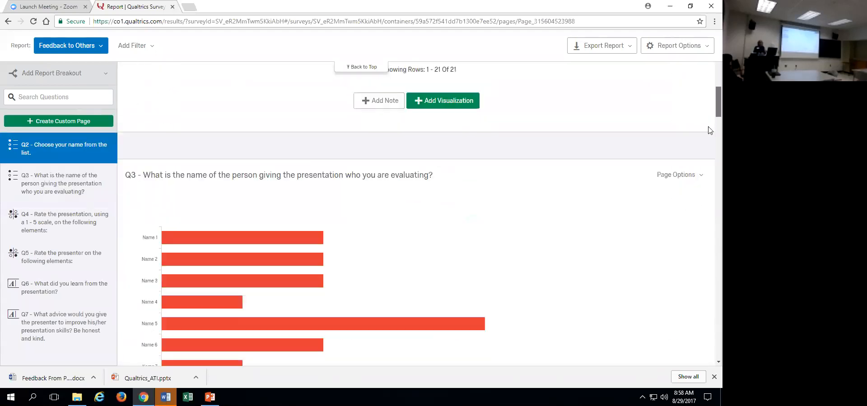
pyautogui.scroll(-5, 708, 145)
pyautogui.scroll(4, 705, 162)
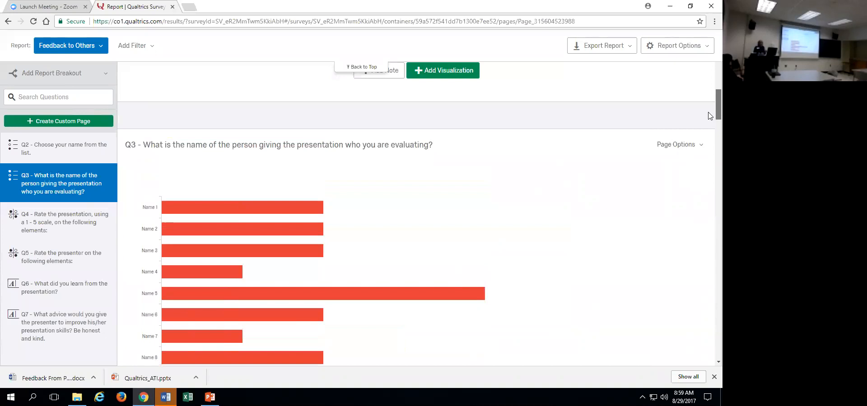
pyautogui.scroll(-2, 709, 119)
pyautogui.click(701, 81)
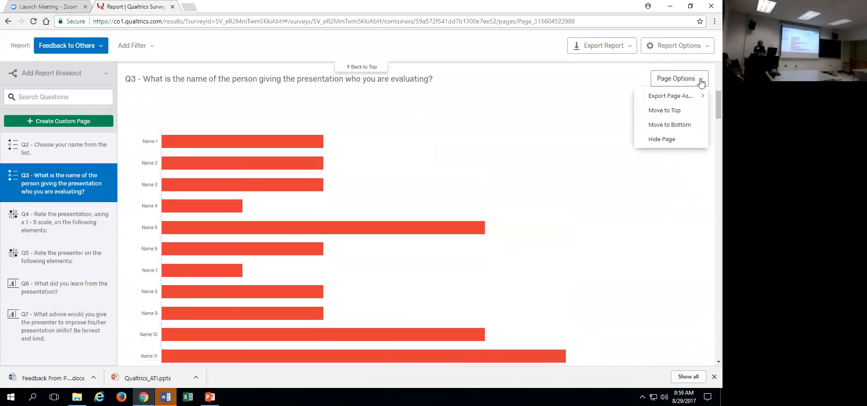
pyautogui.click(699, 178)
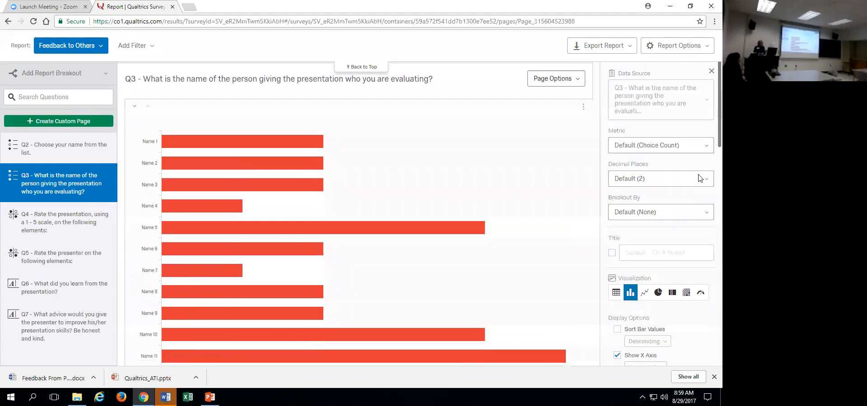
pyautogui.click(583, 107)
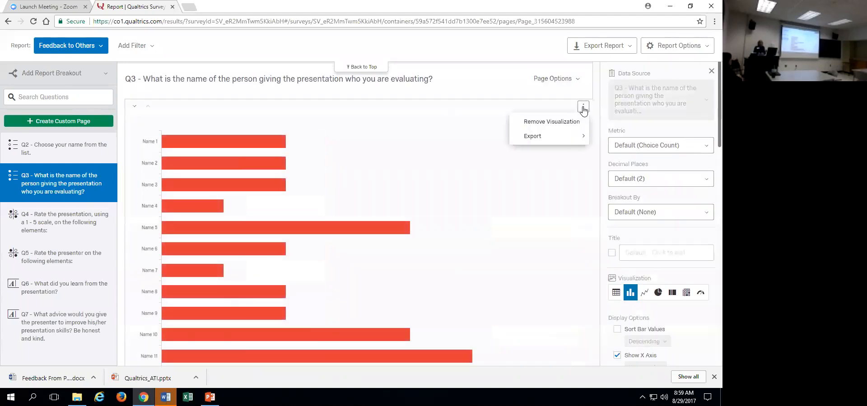
pyautogui.click(571, 122)
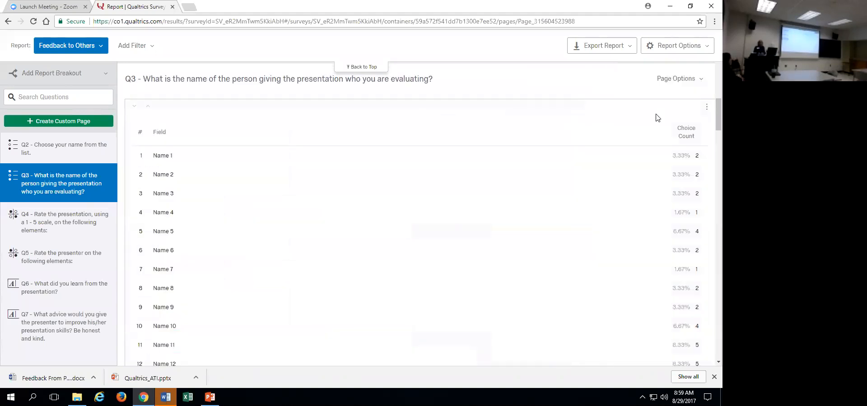
# Change the Q3 results table to a Statistics Table with only the Mean and Total Responses columns, excluding Minimum, Maximum, Std Deviation and Variance.
pyautogui.click(709, 120)
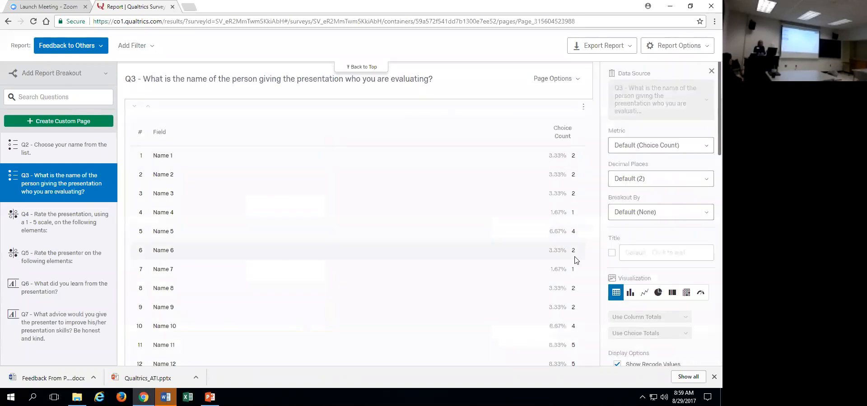
pyautogui.scroll(-2, 708, 134)
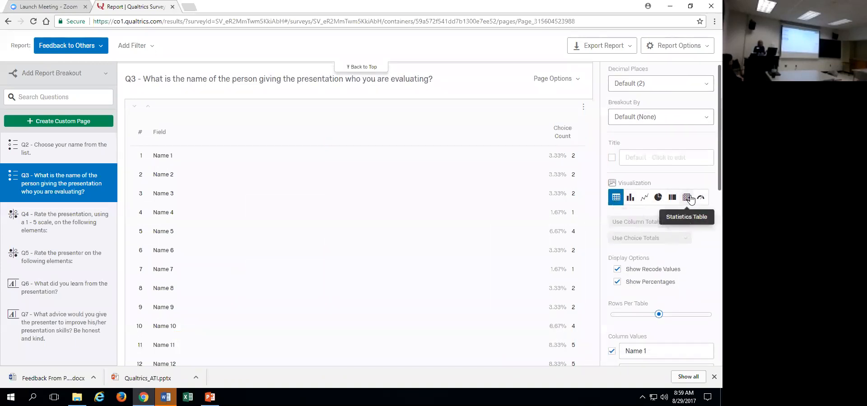
pyautogui.click(687, 198)
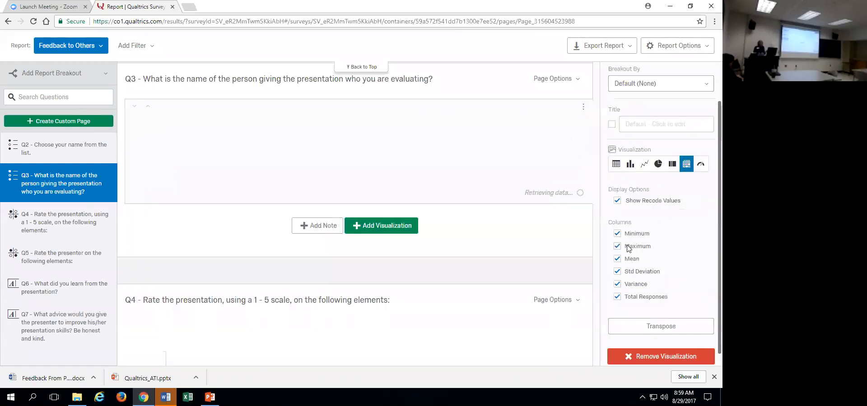
pyautogui.click(616, 233)
pyautogui.click(617, 246)
pyautogui.click(617, 271)
pyautogui.click(616, 284)
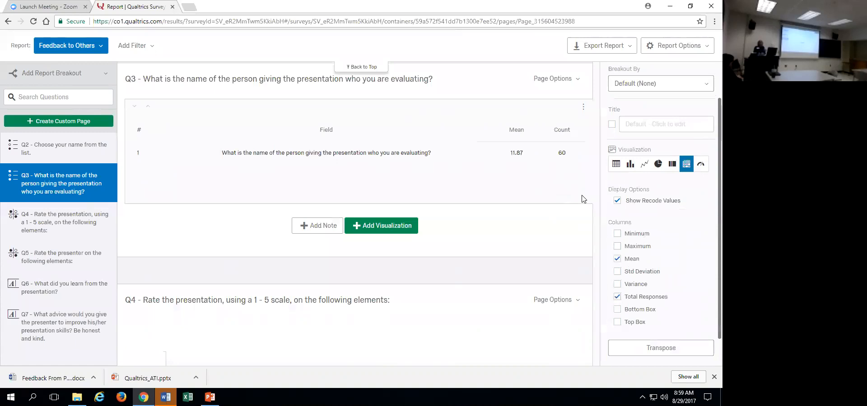
pyautogui.scroll(3, 710, 99)
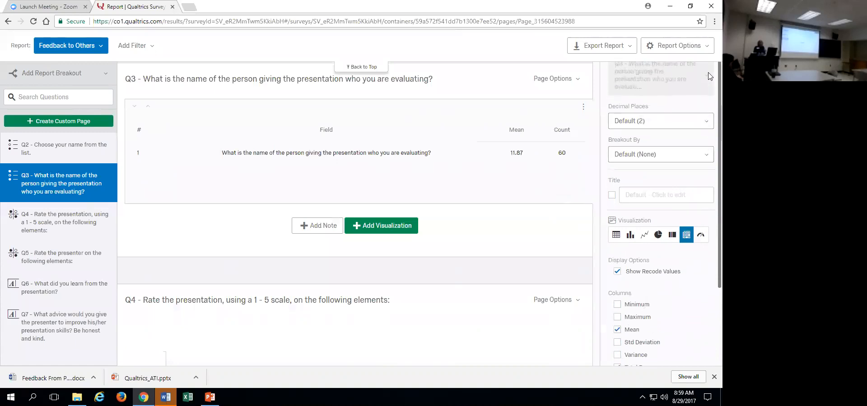
pyautogui.click(711, 69)
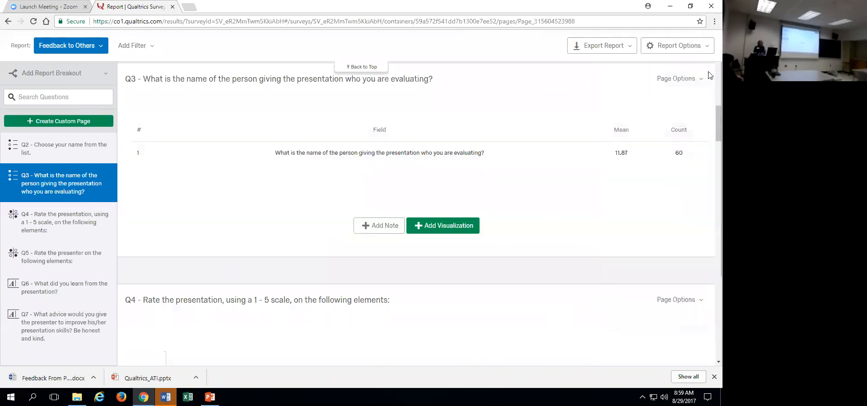
# Remove the bar chart visualization from the Q4 page on rating the presentation.
pyautogui.scroll(-2, 710, 131)
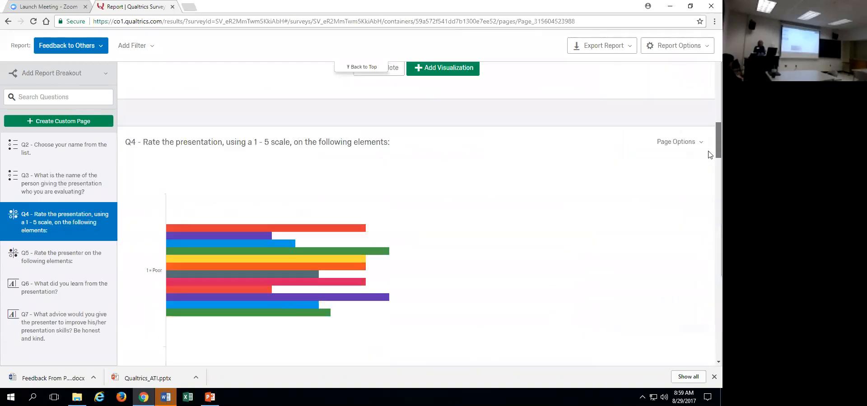
pyautogui.scroll(-3, 708, 135)
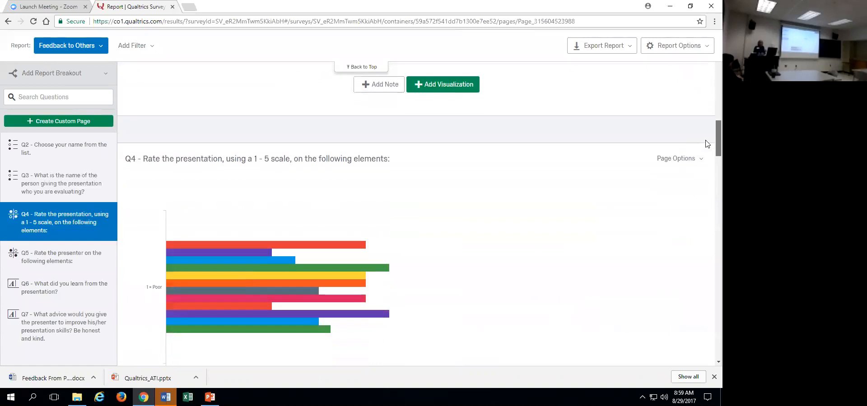
pyautogui.click(706, 183)
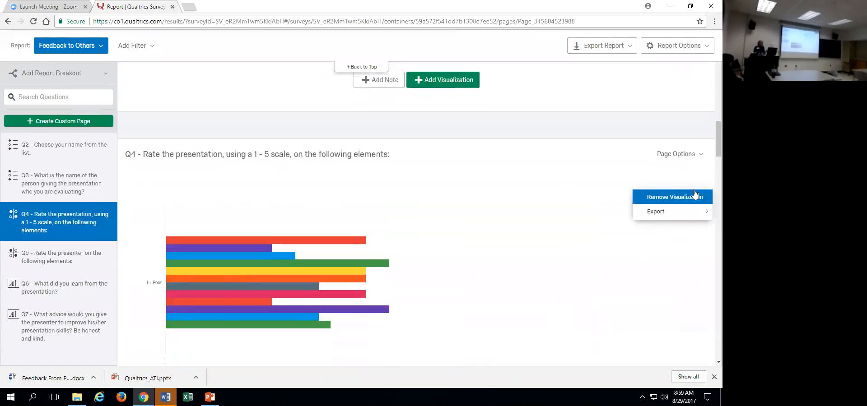
pyautogui.click(690, 197)
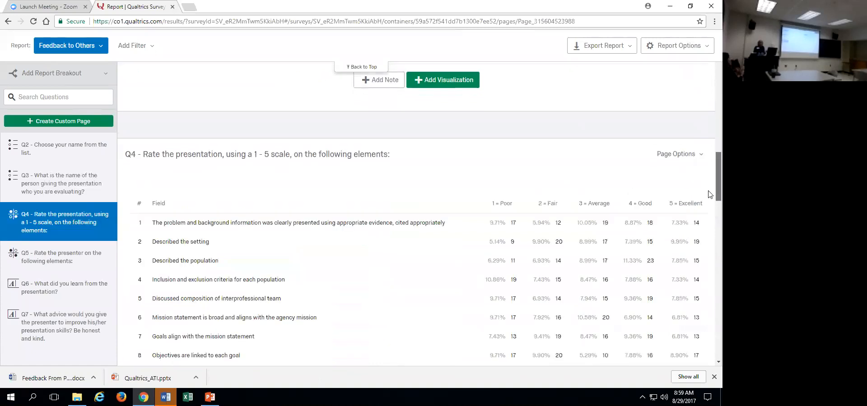
# Change the Q4 results table on rating the presentation to a Statistics Table visualization.
pyautogui.scroll(-2, 708, 149)
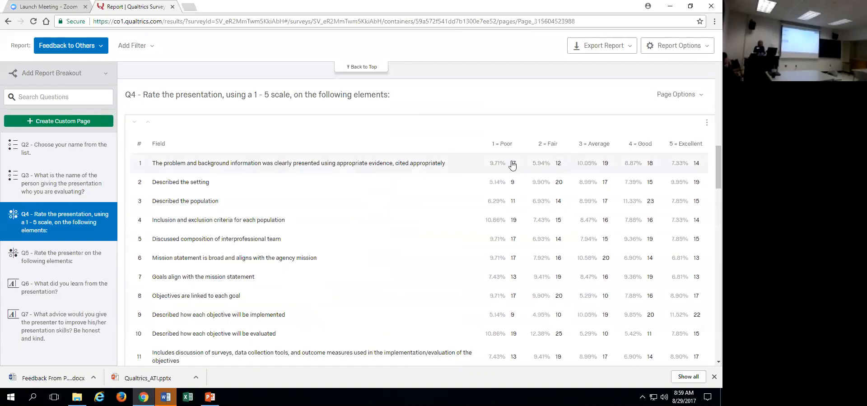
pyautogui.click(707, 123)
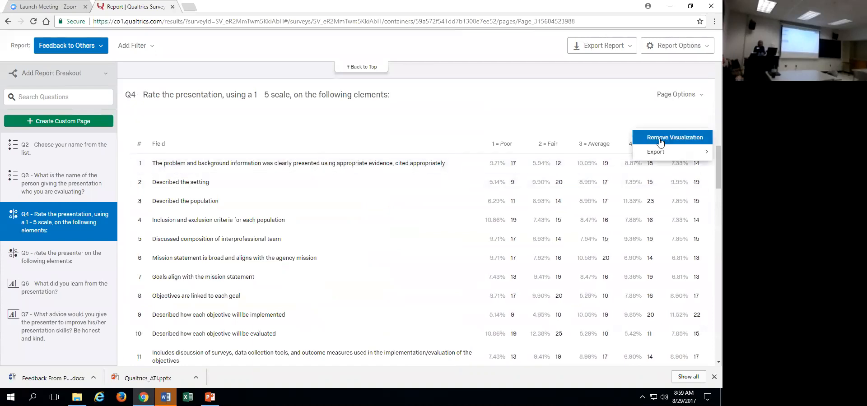
pyautogui.click(631, 129)
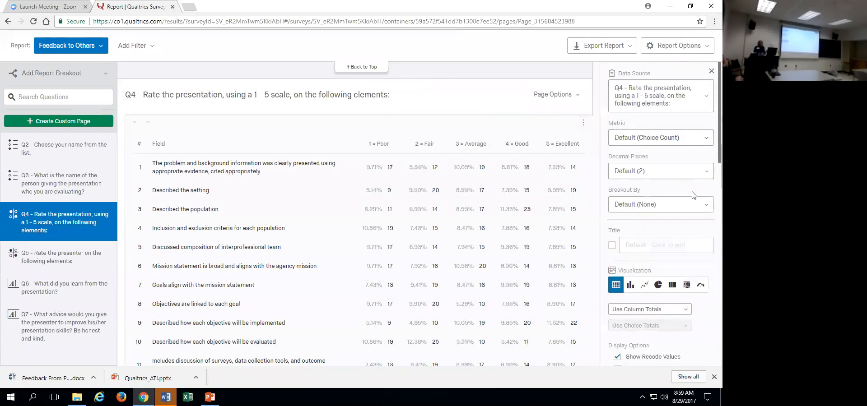
pyautogui.click(686, 285)
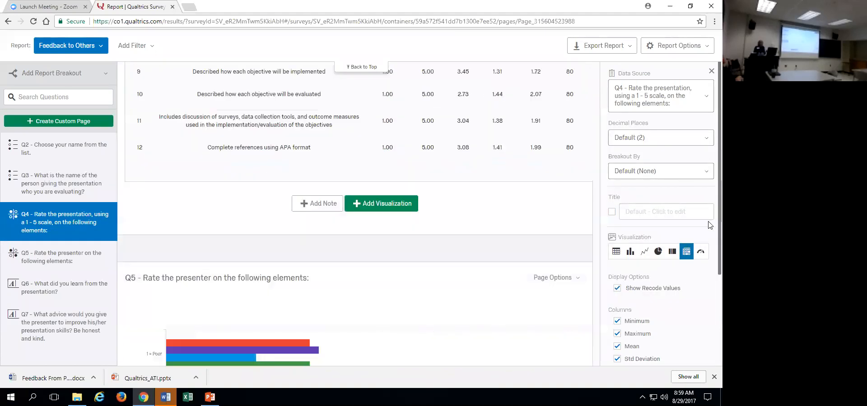
# Limit the Q4 statistics table to the Mean and Total Responses columns, excluding Minimum, Maximum, Std Deviation and Variance.
pyautogui.scroll(-2, 677, 262)
pyautogui.click(617, 249)
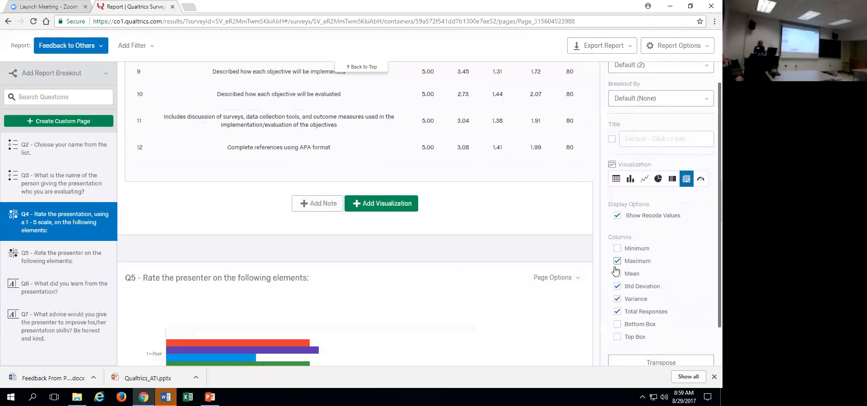
pyautogui.click(617, 261)
pyautogui.click(617, 300)
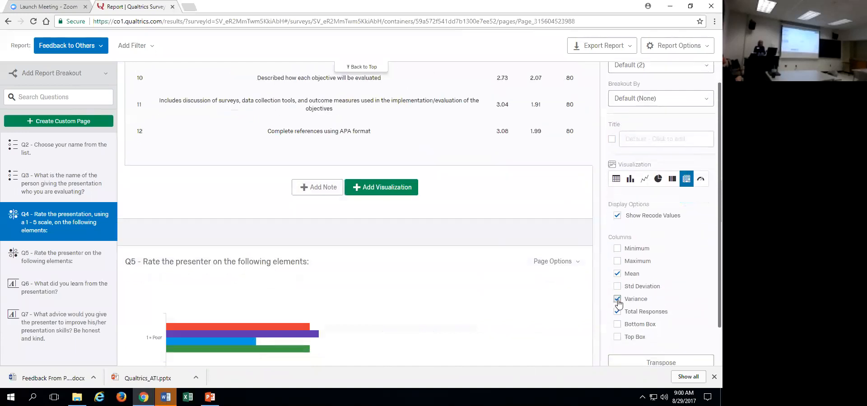
pyautogui.click(617, 286)
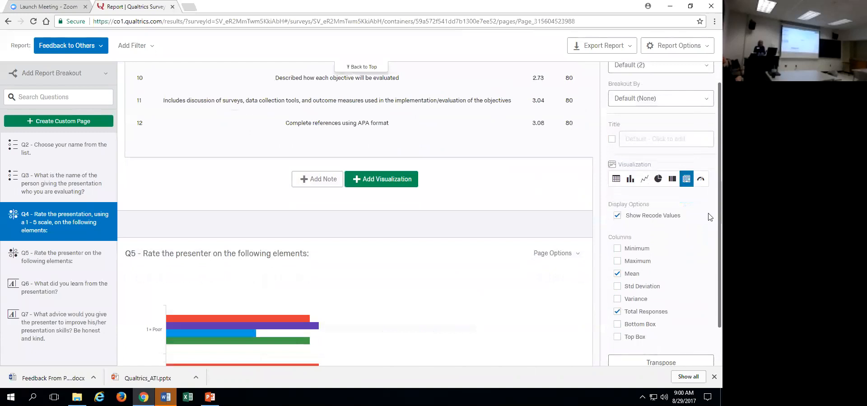
pyautogui.scroll(2, 708, 180)
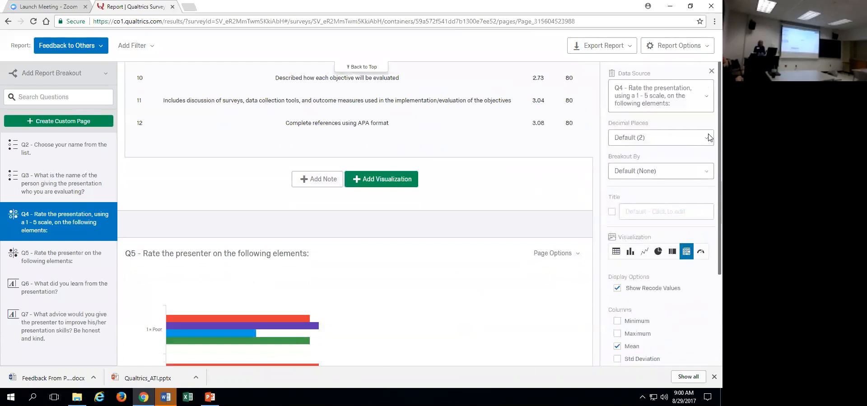
pyautogui.click(711, 71)
# Remove the bar chart visualization from the Q5 page on rating the presenter.
pyautogui.scroll(-3, 707, 205)
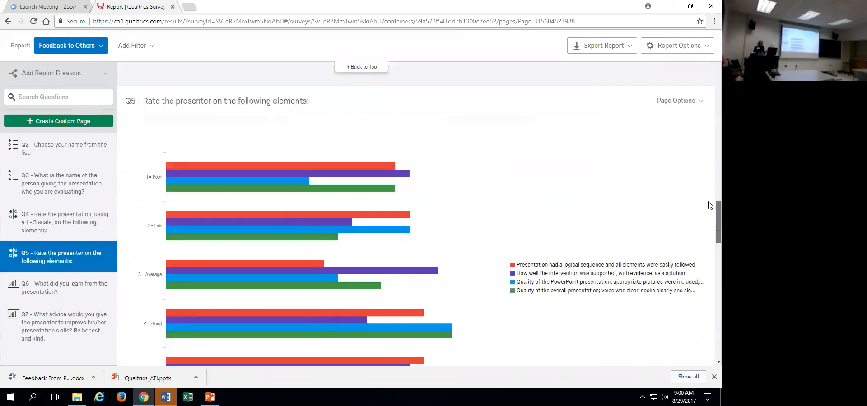
pyautogui.click(707, 130)
pyautogui.click(698, 141)
pyautogui.scroll(-10, 708, 203)
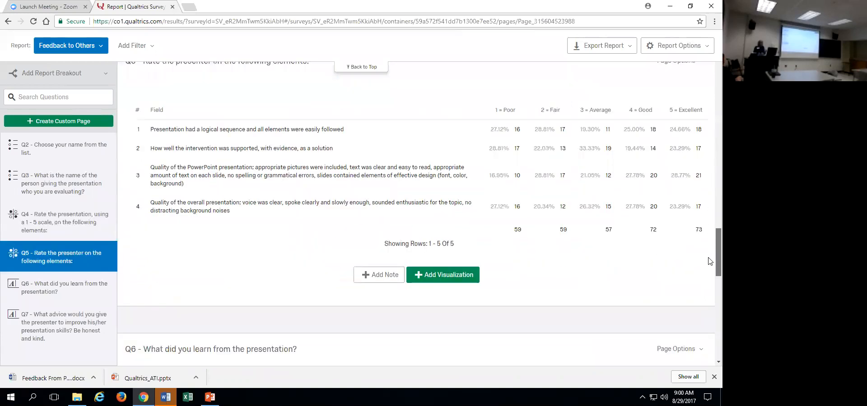
# Export the Feedback to Others report to Word without the Q2 and Q3 pages, and download the DOCX file.
pyautogui.moveTo(708, 303); pyautogui.dragTo(710, 27)
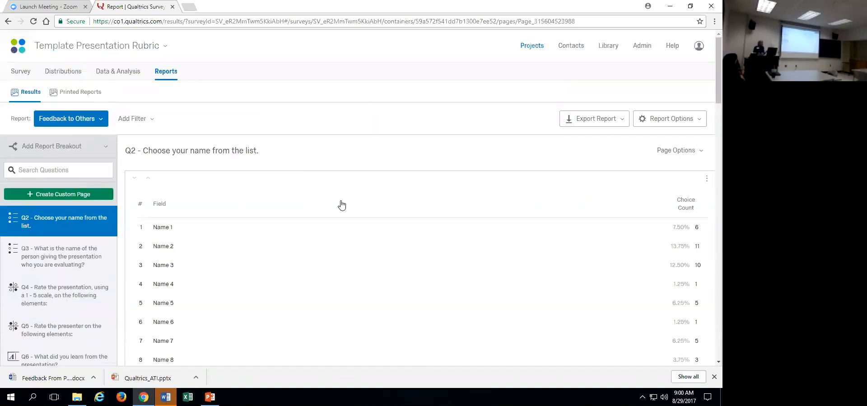
pyautogui.click(573, 116)
pyautogui.click(571, 152)
pyautogui.click(257, 154)
pyautogui.click(227, 176)
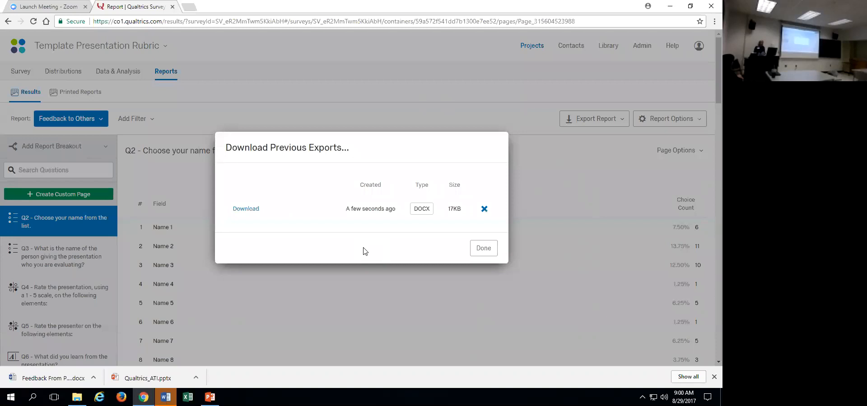
pyautogui.click(250, 210)
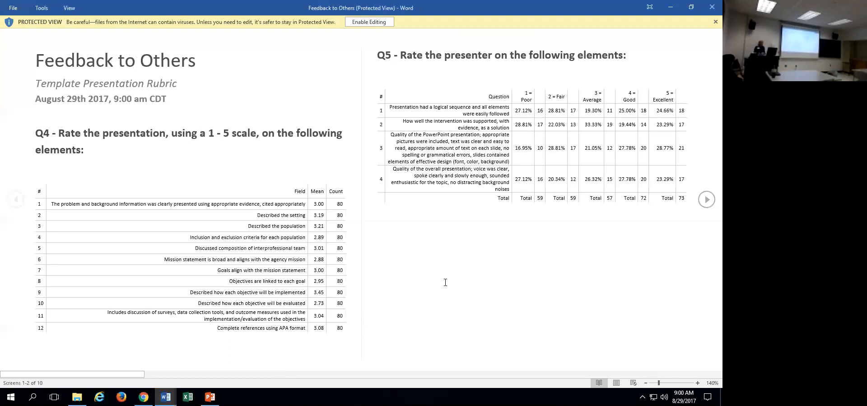
# Enable editing in the exported Feedback to Others document, and close both it and the Feedback From Peers document.
pyautogui.click(369, 22)
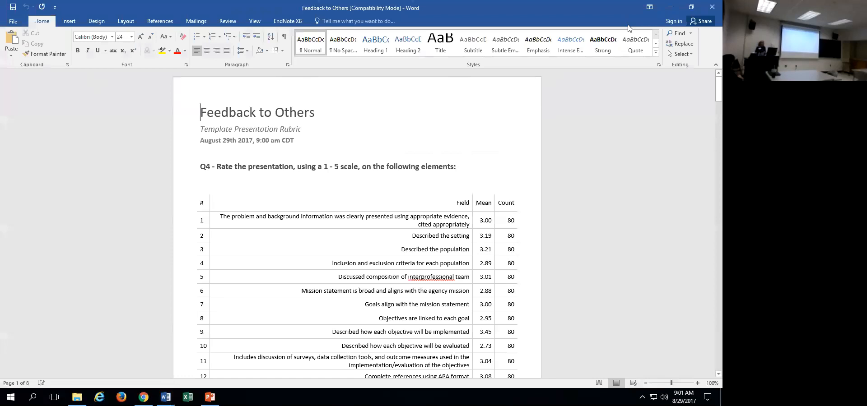
pyautogui.click(691, 7)
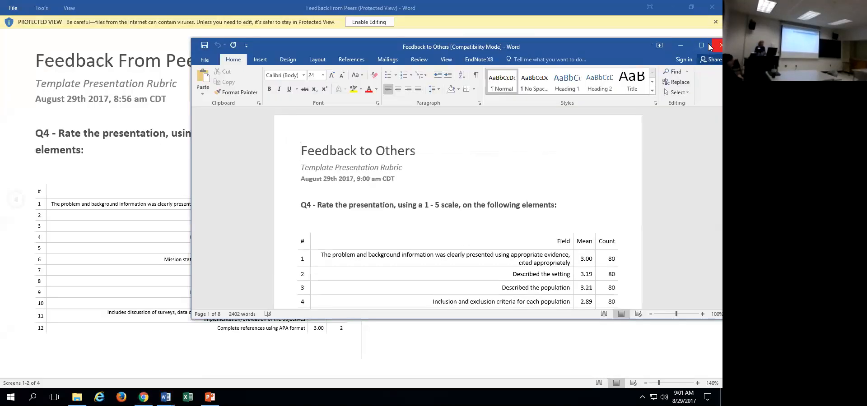
pyautogui.click(710, 47)
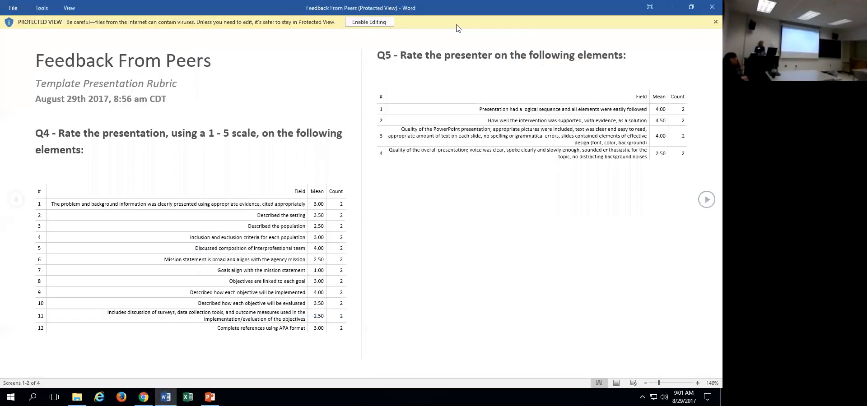
pyautogui.doubleClick(458, 9)
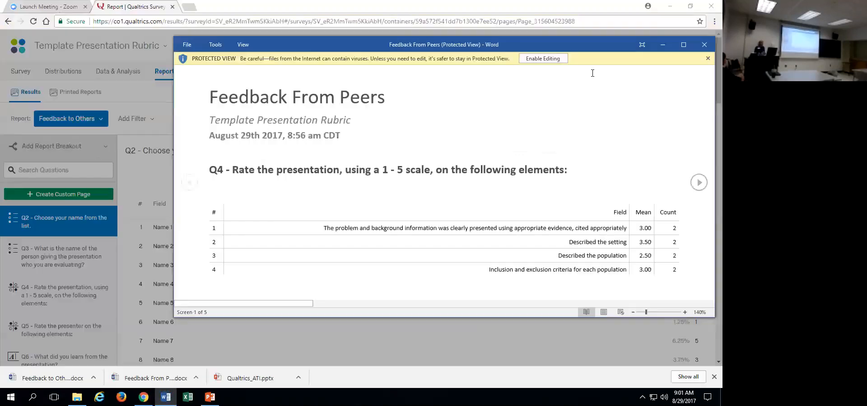
pyautogui.click(702, 47)
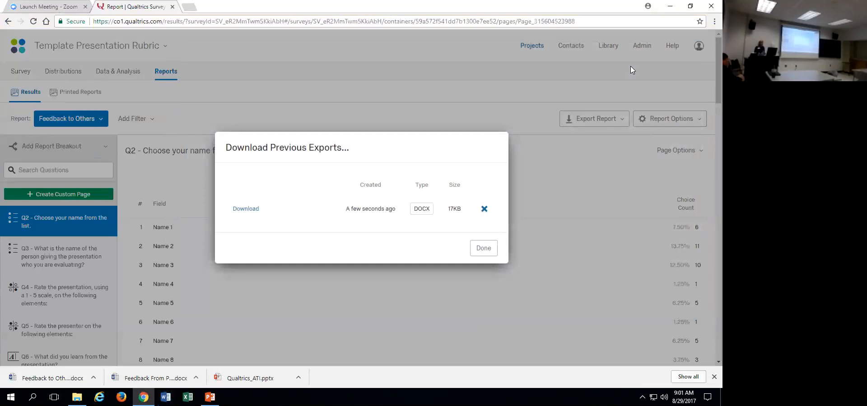
# Dismiss the list of previous exports and preview the Template Presentation Rubric survey from its editor.
pyautogui.click(483, 249)
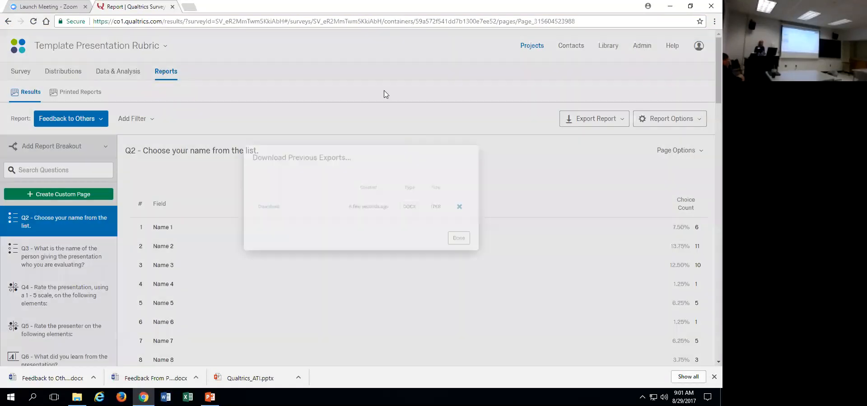
pyautogui.click(20, 73)
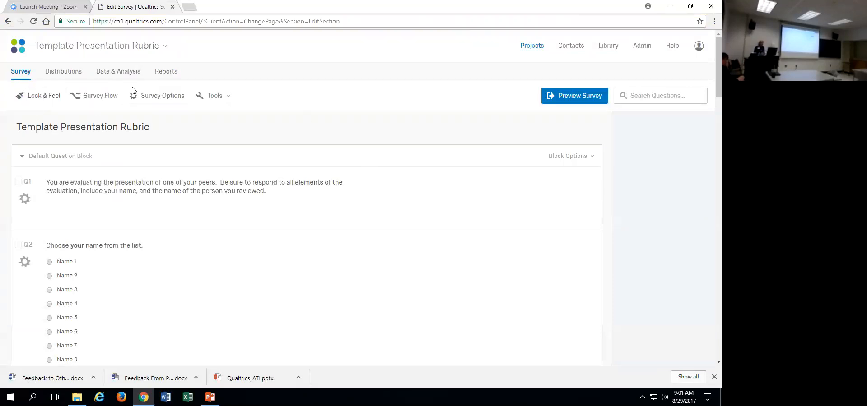
pyautogui.click(566, 97)
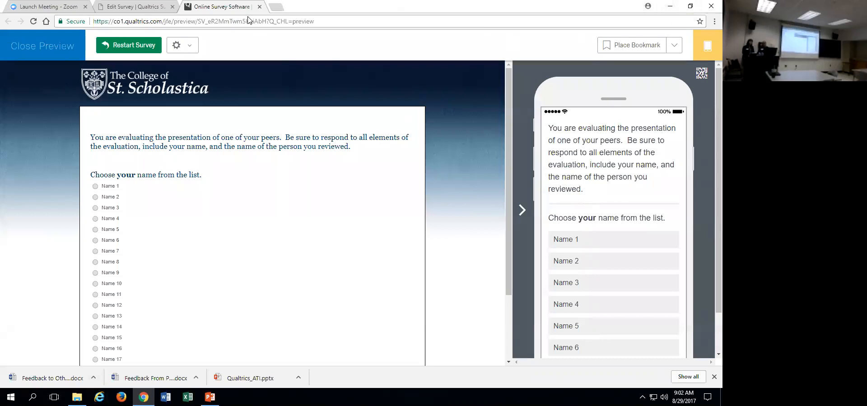
# Detach the browser window from full screen and close the survey preview and the survey editor pages.
pyautogui.moveTo(388, 7); pyautogui.dragTo(461, 34)
pyautogui.click(471, 38)
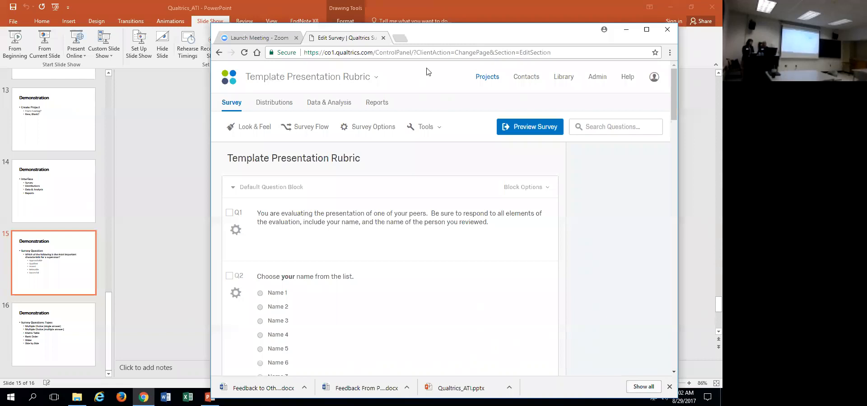
pyautogui.click(383, 38)
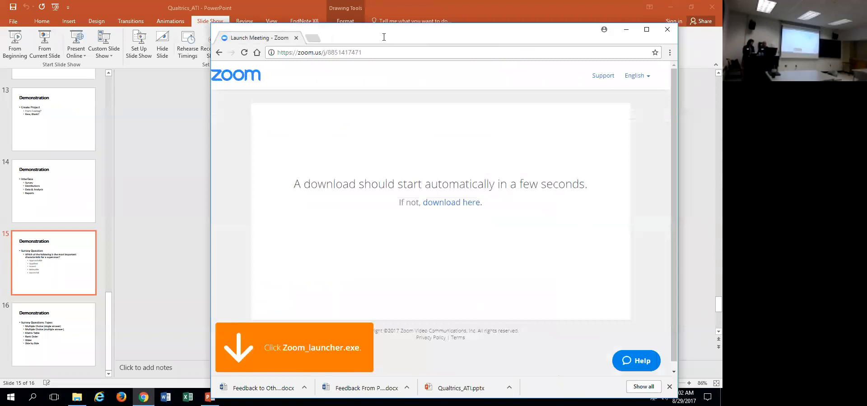
# Check the files in the Downloads folder in File Explorer, close it, and return to the browser window.
pyautogui.moveTo(384, 37); pyautogui.dragTo(376, 59)
pyautogui.click(505, 15)
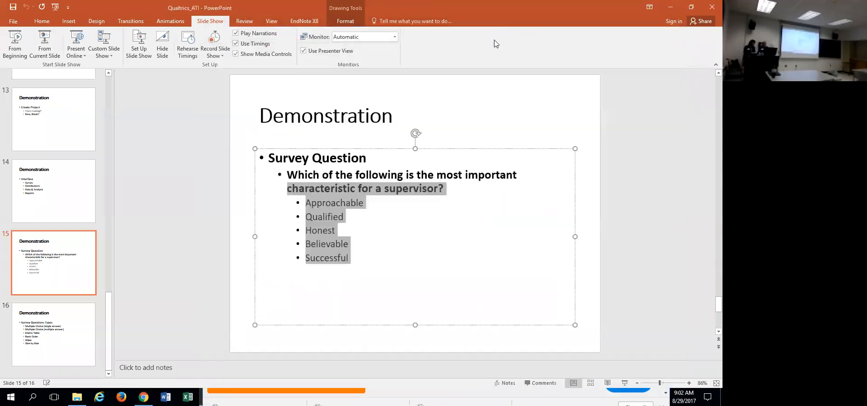
pyautogui.moveTo(77, 398)
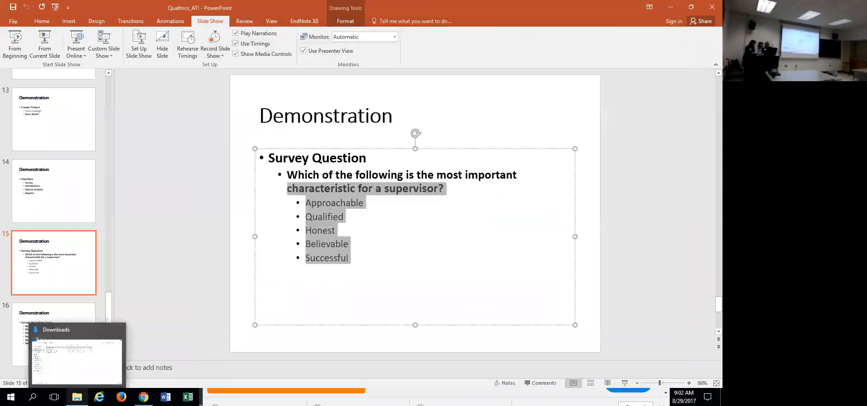
pyautogui.click(47, 364)
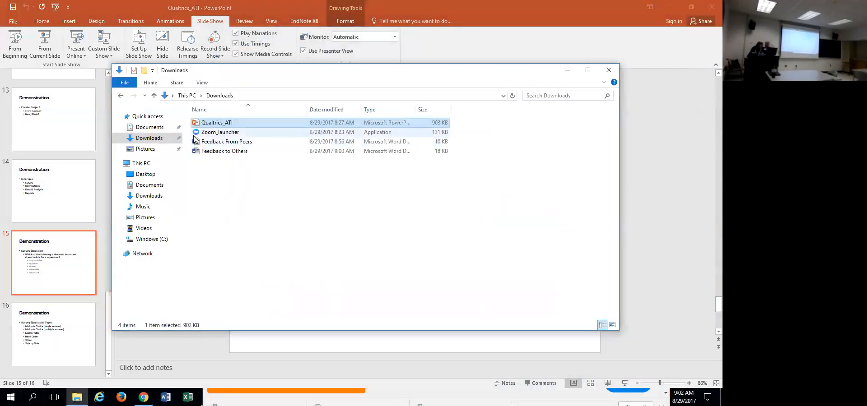
pyautogui.click(608, 70)
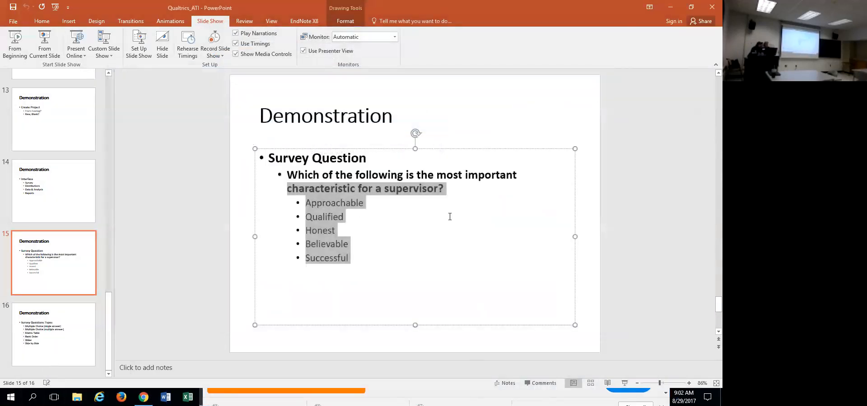
pyautogui.click(143, 397)
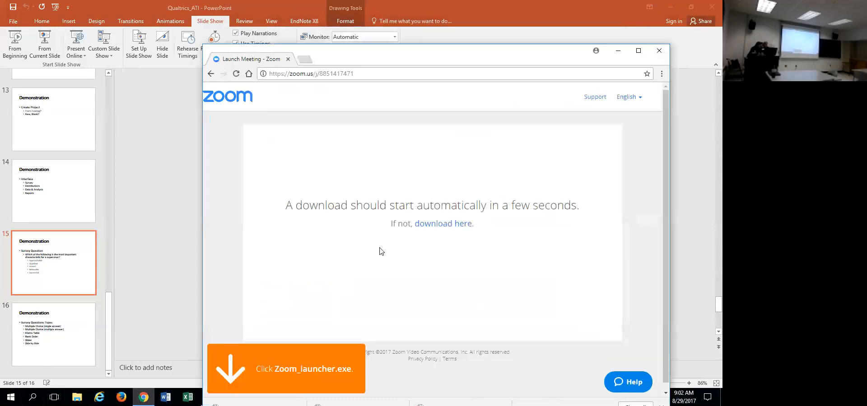
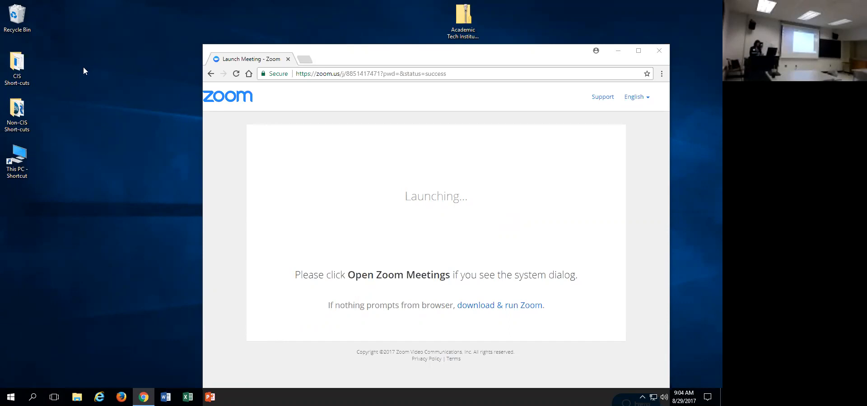
# Look through the Downloads folder in File Explorer for the session files and close the window.
pyautogui.click(456, 101)
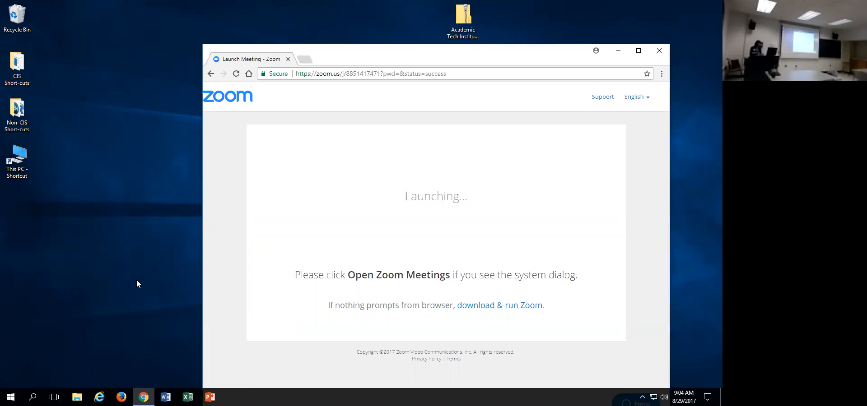
pyautogui.press('super+e')
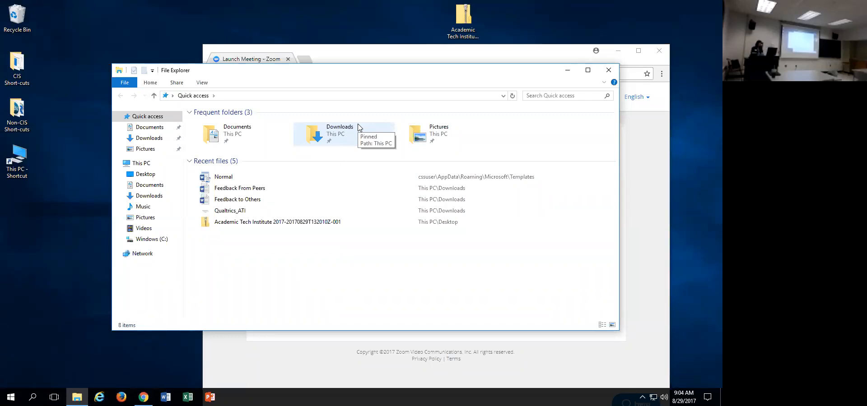
pyautogui.click(151, 139)
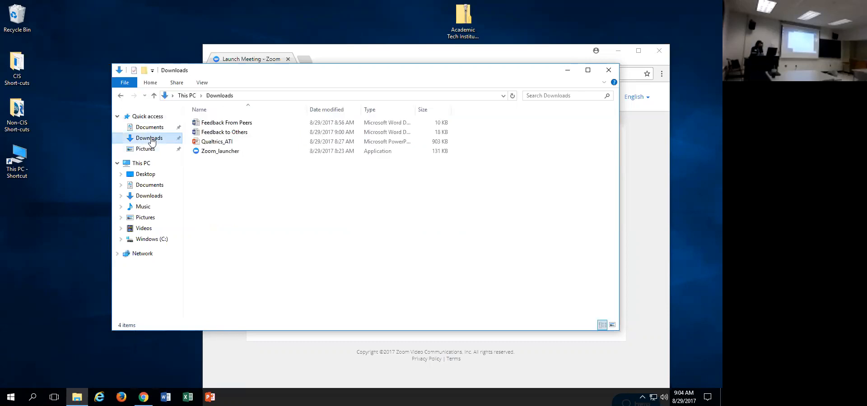
pyautogui.click(608, 71)
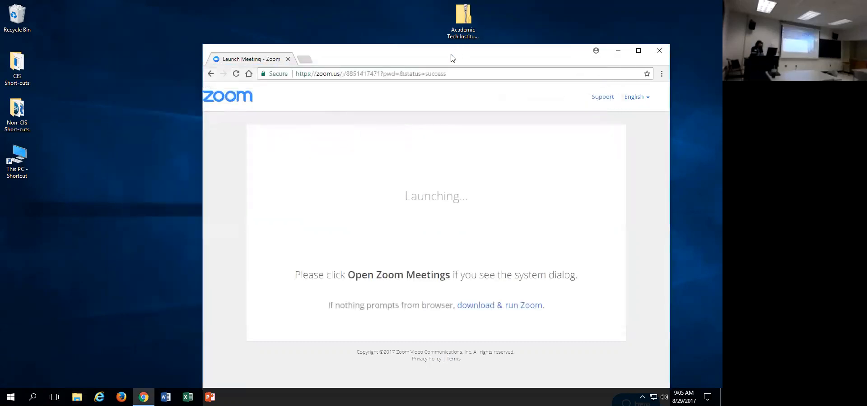
# Open the Qualtrics Research Methods link document from the Academic Tech Institute archive on the desktop and enable editing.
pyautogui.moveTo(450, 55); pyautogui.dragTo(271, 190)
pyautogui.doubleClick(472, 37)
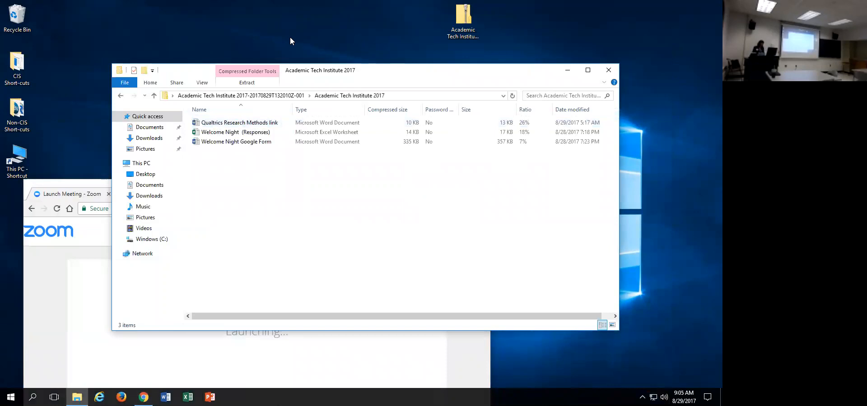
pyautogui.doubleClick(282, 123)
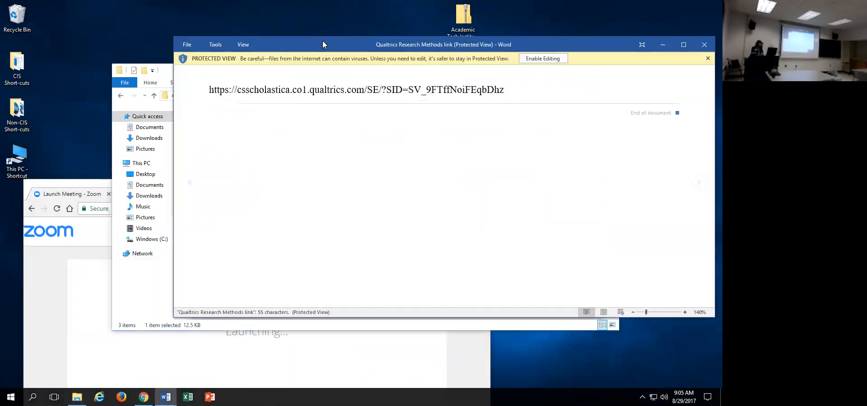
pyautogui.click(537, 58)
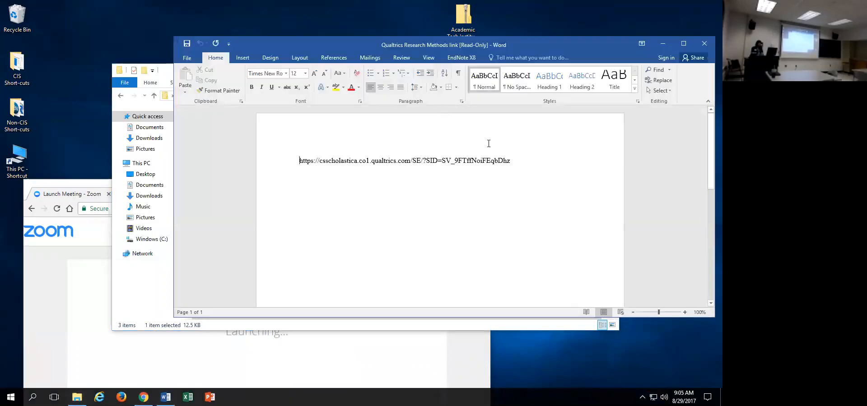
# Copy the survey URL from the document and minimize the document and the archive folder.
pyautogui.moveTo(516, 157); pyautogui.dragTo(298, 161)
pyautogui.rightClick(336, 159)
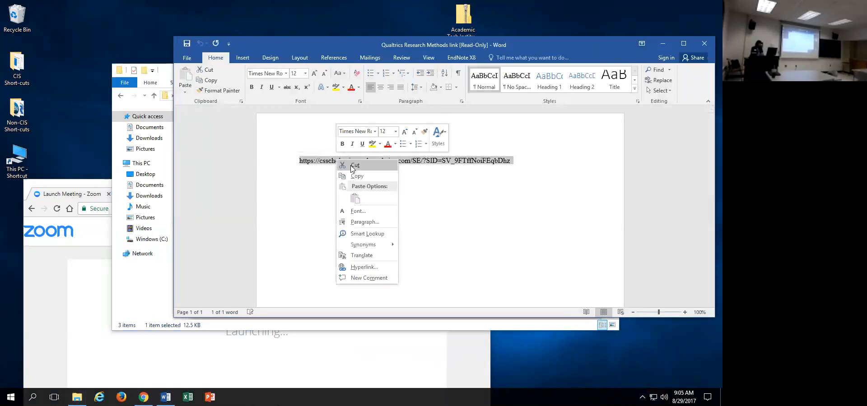
pyautogui.click(374, 176)
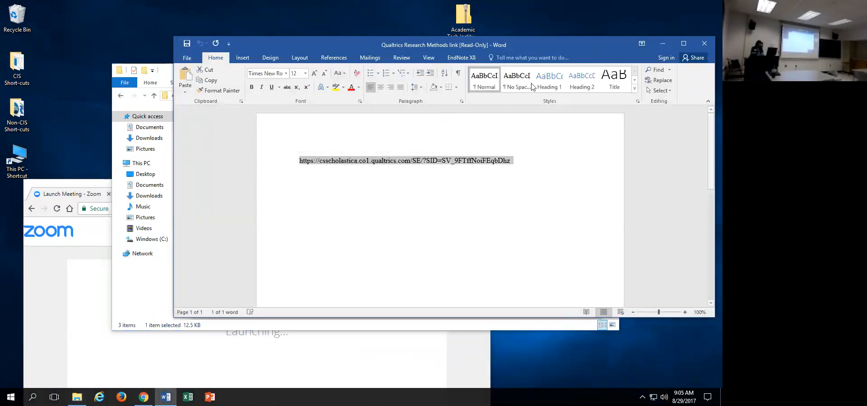
pyautogui.click(670, 44)
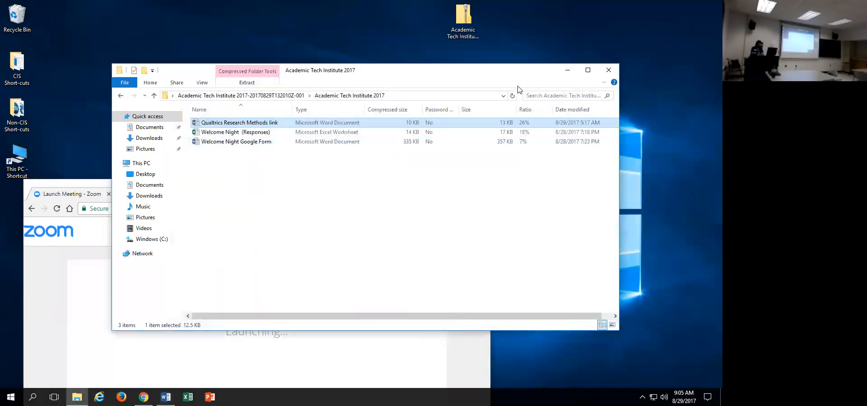
pyautogui.click(566, 71)
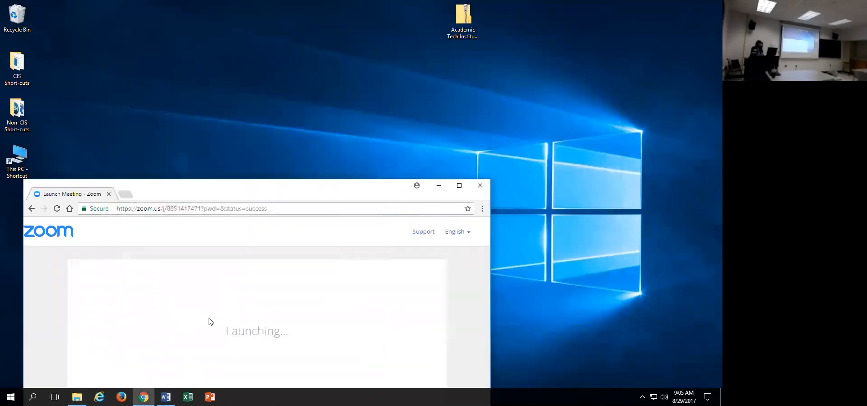
# Switch to Internet Explorer and load the copied Qualtrics survey link, accepting the secure connection alert.
pyautogui.click(144, 397)
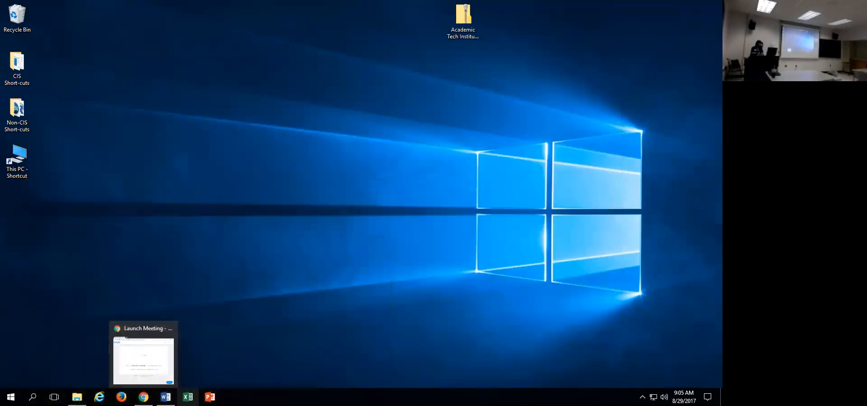
pyautogui.click(98, 397)
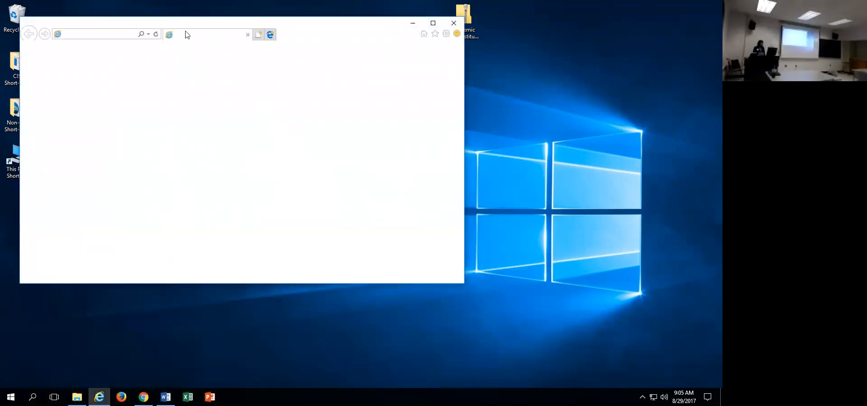
pyautogui.click(116, 32)
pyautogui.hotkey('ctrl', 'v')
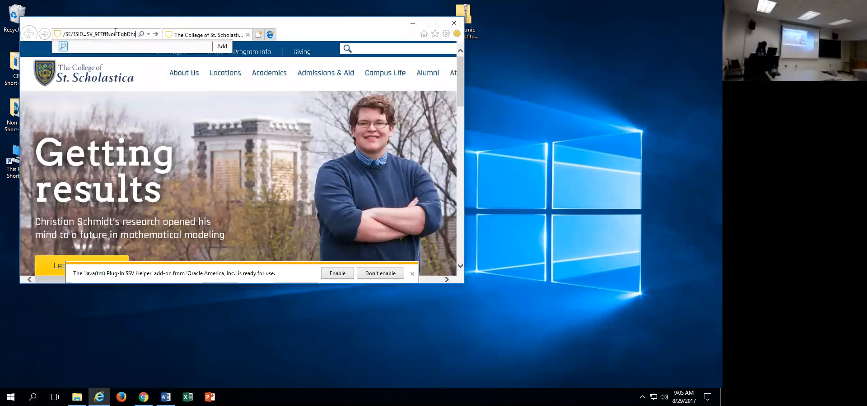
pyautogui.press('Return')
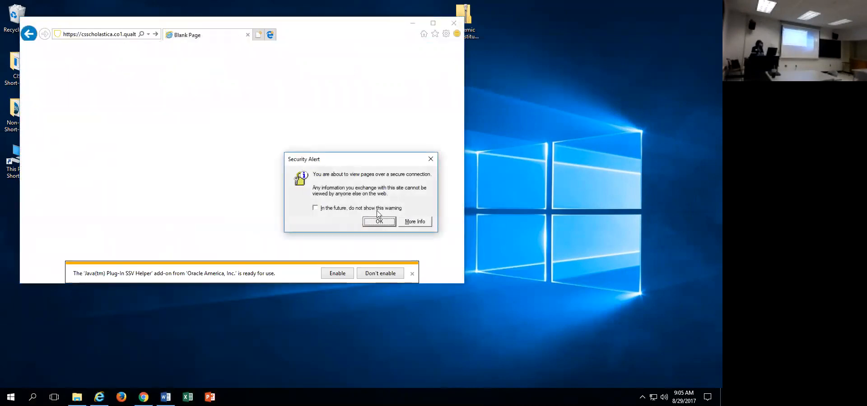
pyautogui.click(379, 222)
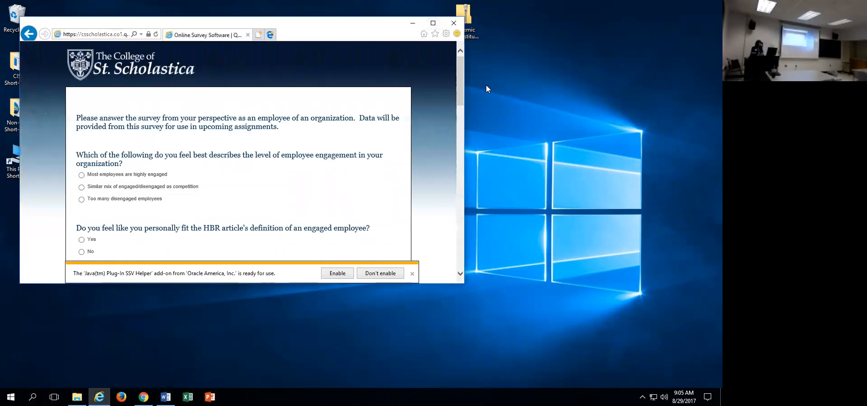
# Maximize the browser, dismiss the add-on notice, and look through the employee engagement survey questions.
pyautogui.click(433, 22)
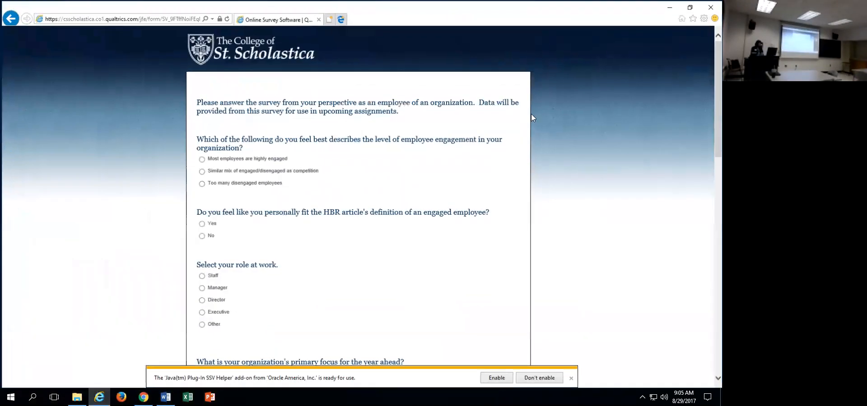
pyautogui.click(571, 380)
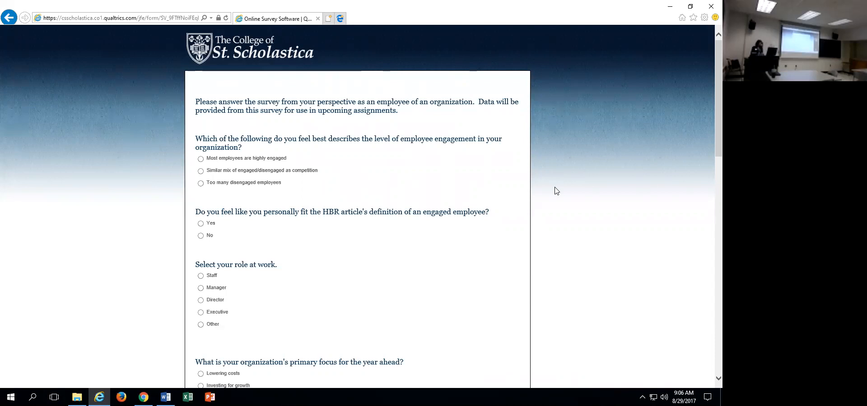
pyautogui.scroll(-7, 546, 199)
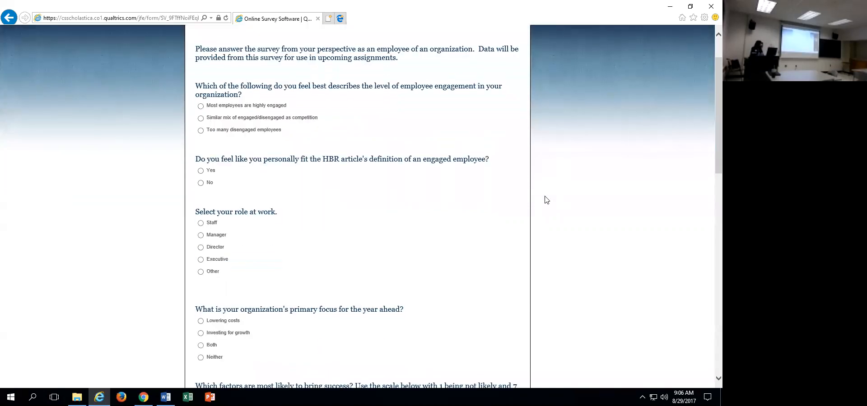
pyautogui.scroll(-8, 546, 200)
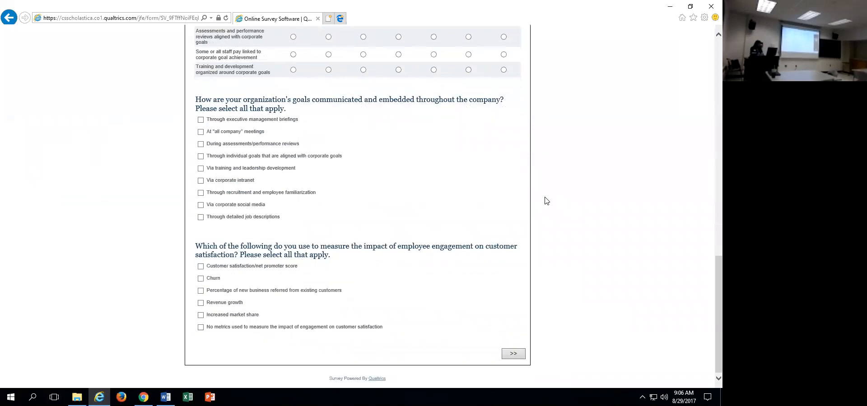
pyautogui.scroll(15, 546, 201)
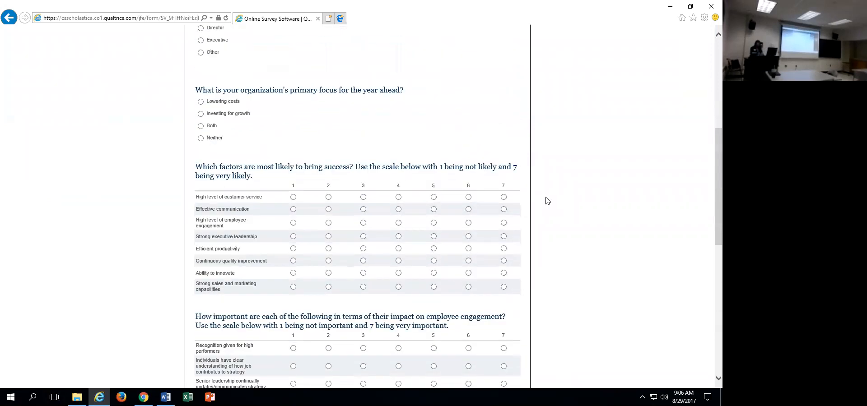
pyautogui.scroll(1, 547, 201)
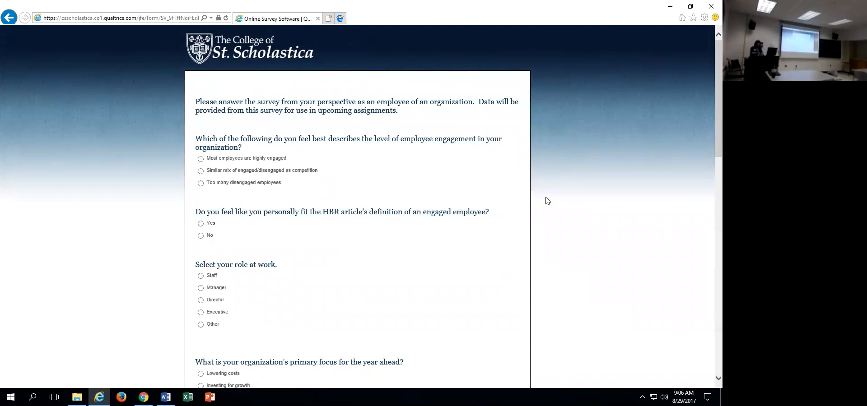
pyautogui.moveTo(77, 396)
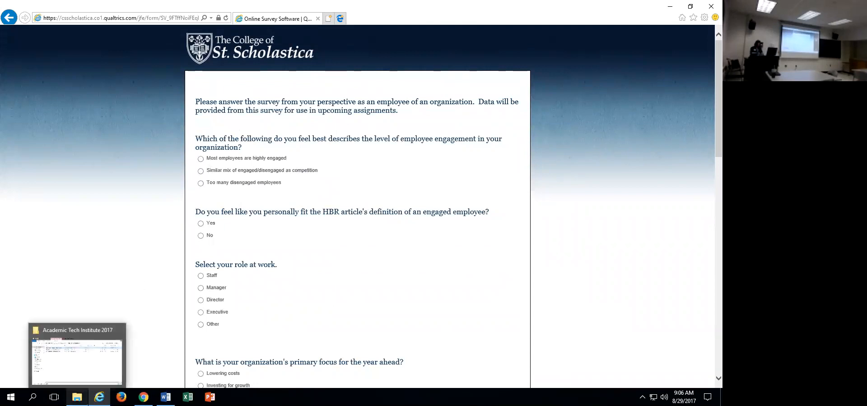
pyautogui.click(79, 365)
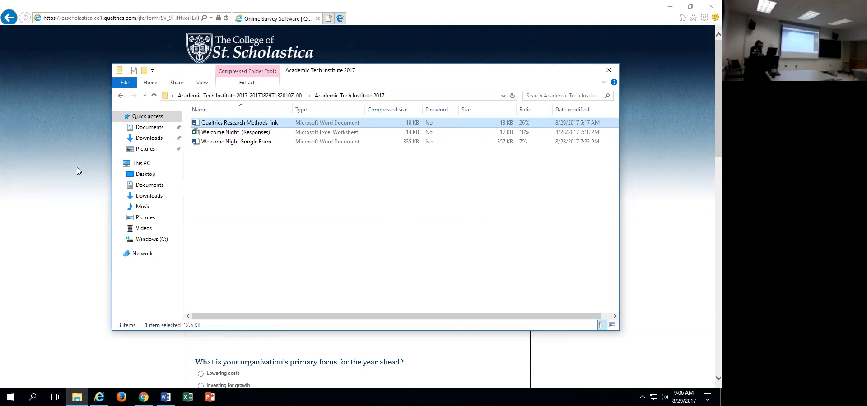
pyautogui.click(568, 71)
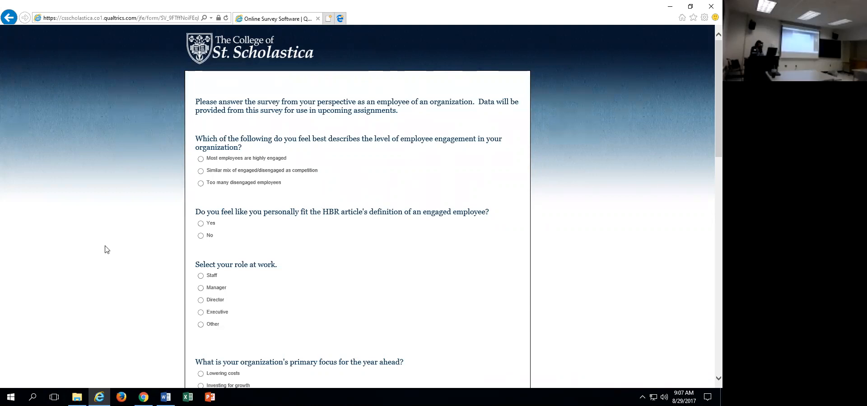
# Open the Welcome Night Google Form document from the archive folder, enable editing, and maximize it.
pyautogui.click(78, 395)
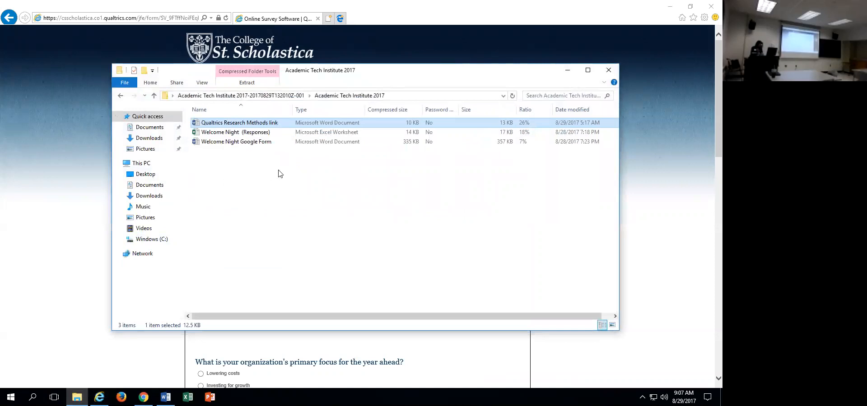
pyautogui.doubleClick(264, 144)
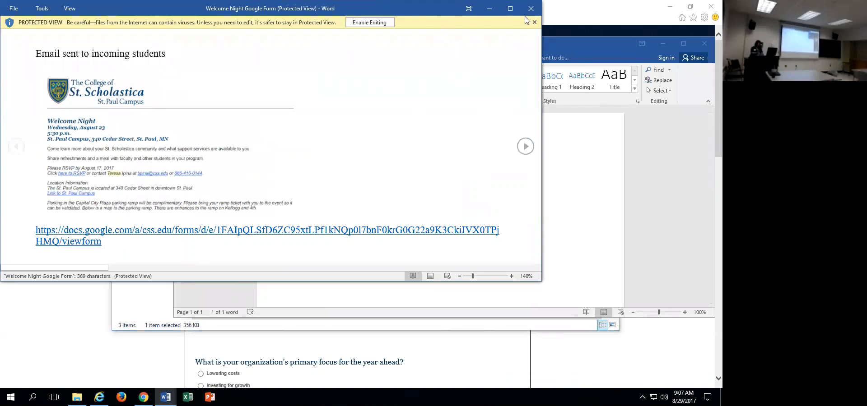
pyautogui.click(369, 22)
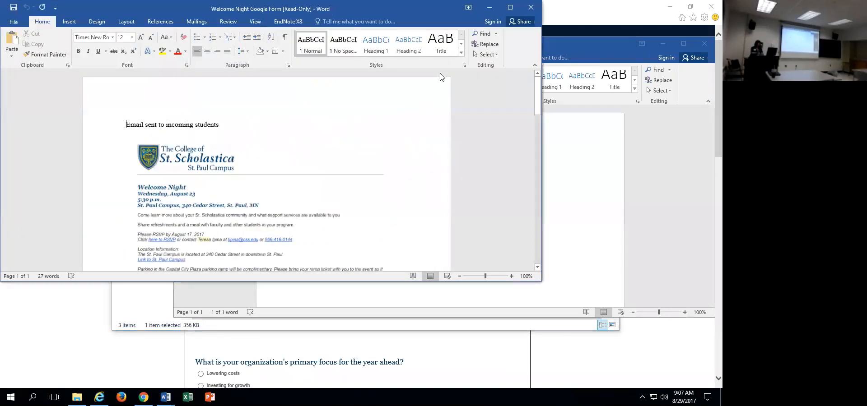
pyautogui.click(509, 7)
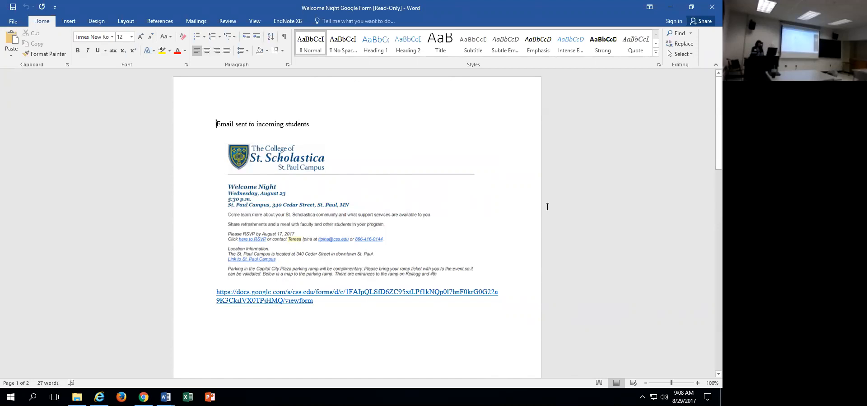
# Open the Google Forms hyperlink below the Welcome Night invitation in the browser, accepting the secure connection alert.
pyautogui.scroll(-3, 547, 205)
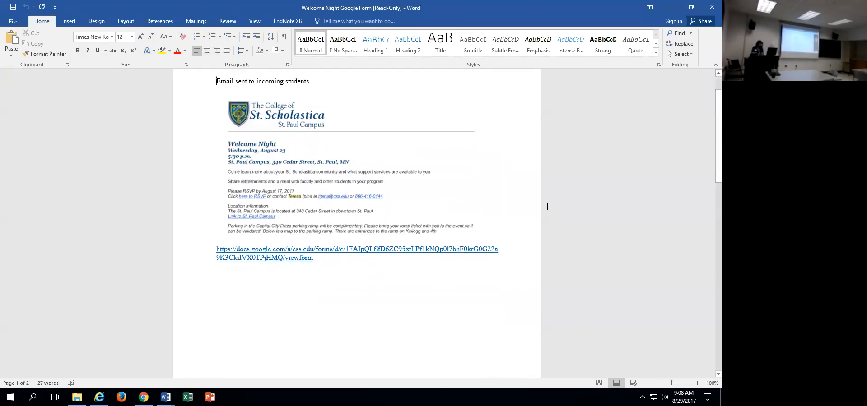
pyautogui.click(305, 205)
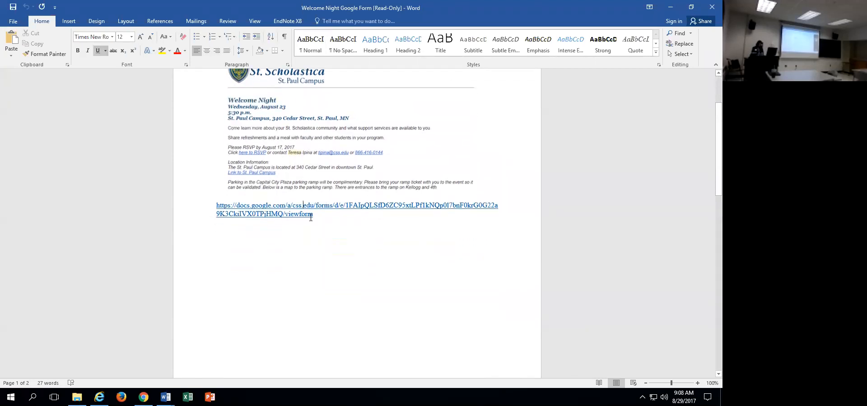
pyautogui.moveTo(317, 213); pyautogui.dragTo(218, 194)
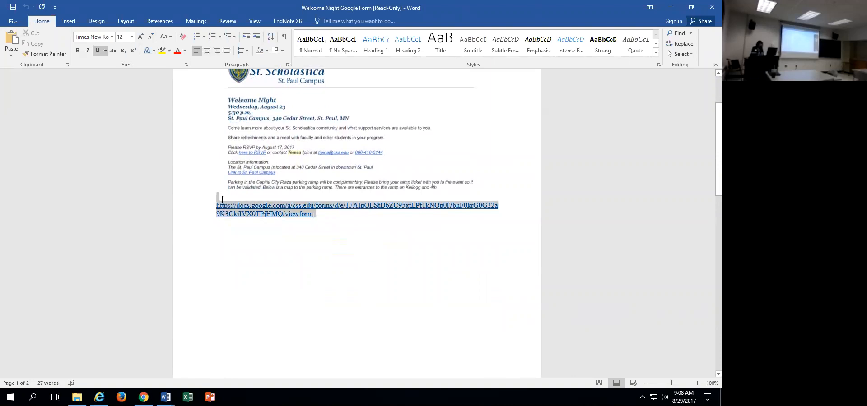
pyautogui.rightClick(254, 207)
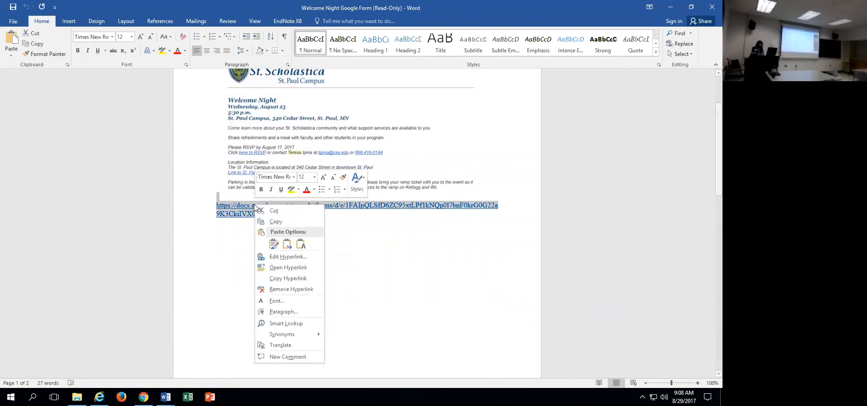
pyautogui.click(294, 268)
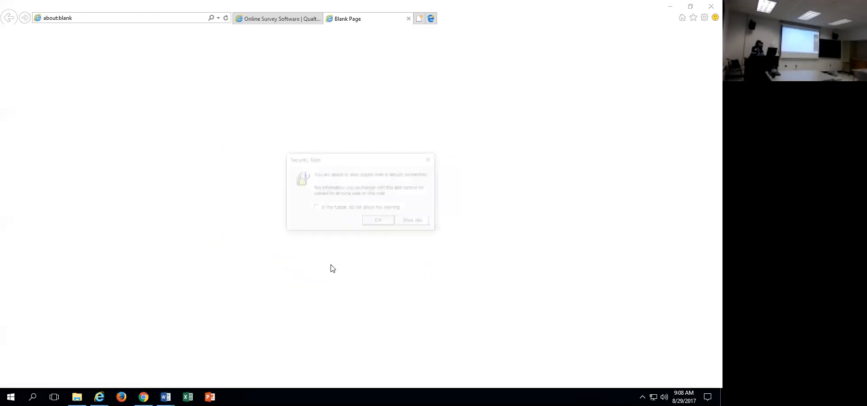
pyautogui.click(385, 223)
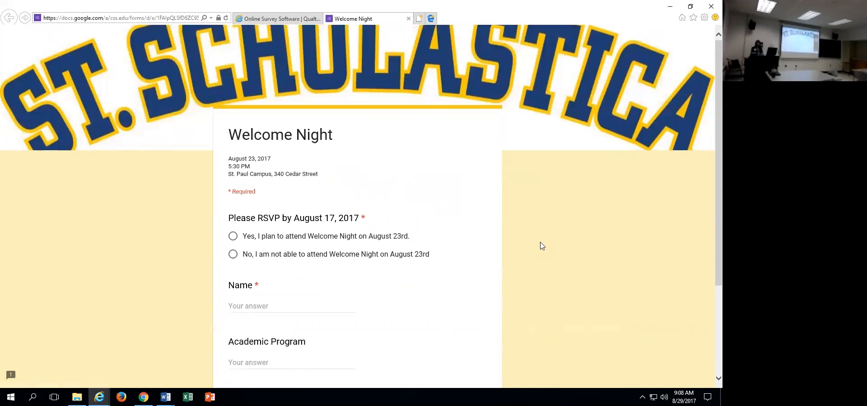
# Look through the remaining Welcome Night form questions down to the end of the form.
pyautogui.scroll(-1, 541, 246)
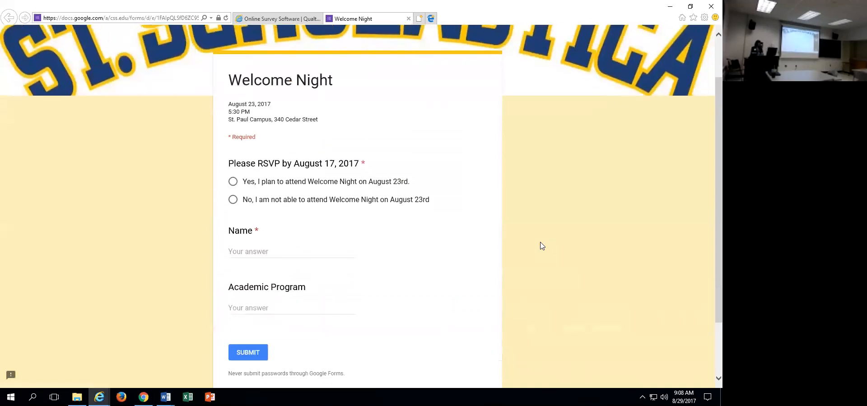
pyautogui.scroll(-1, 542, 247)
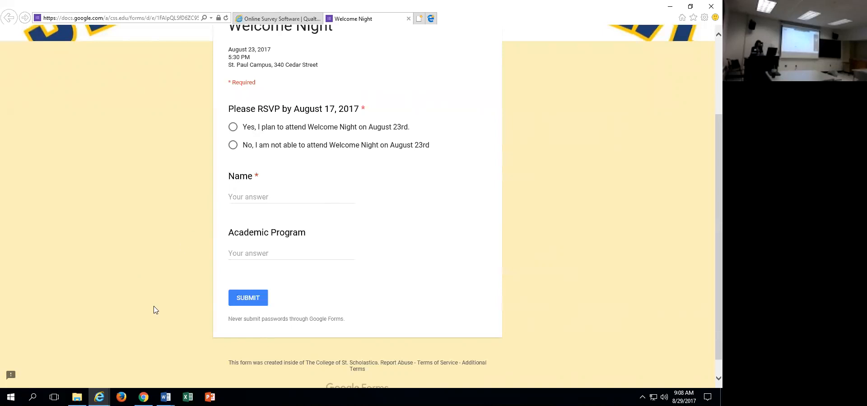
# Open the Welcome Night (Responses) workbook from the archive folder, review the MBA sheet, and put the workbook and folder away.
pyautogui.click(77, 397)
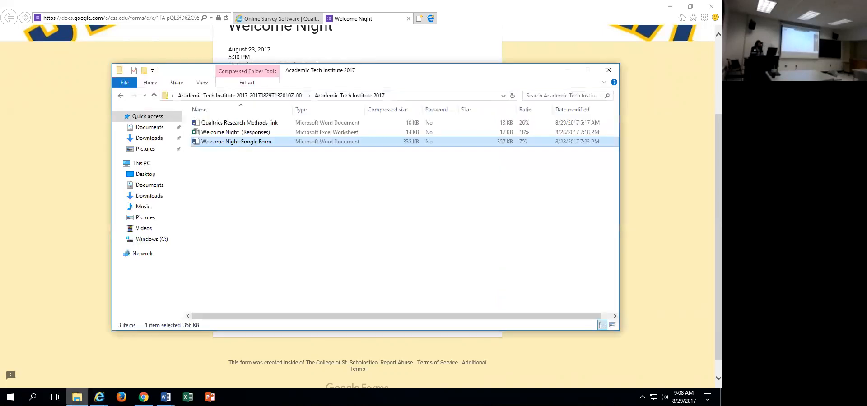
pyautogui.click(268, 133)
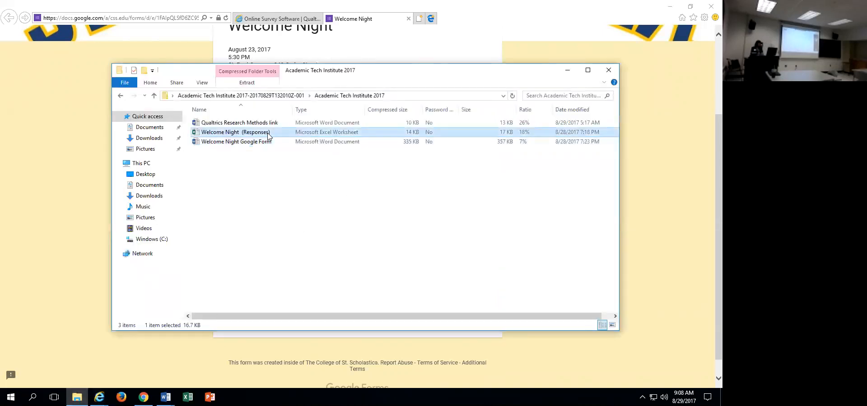
pyautogui.doubleClick(269, 133)
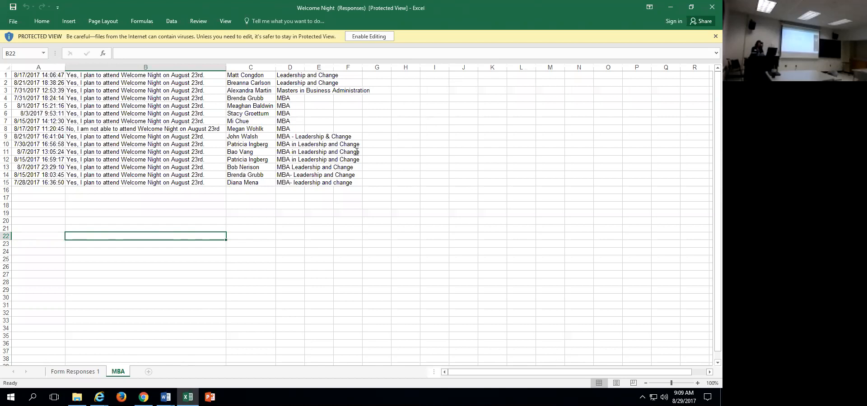
pyautogui.click(710, 6)
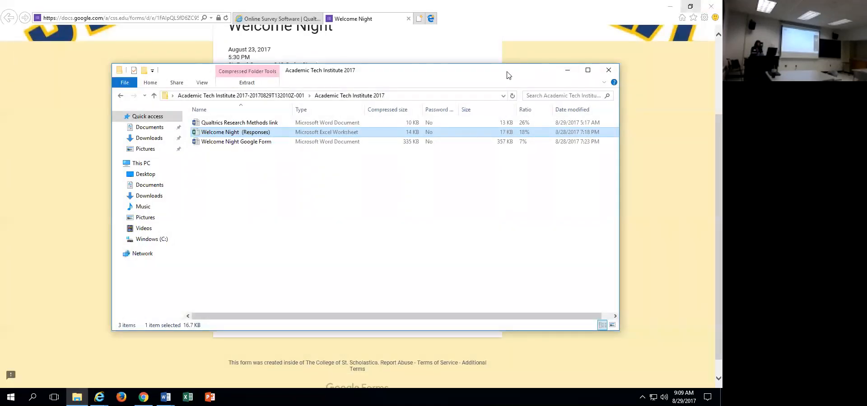
pyautogui.click(550, 97)
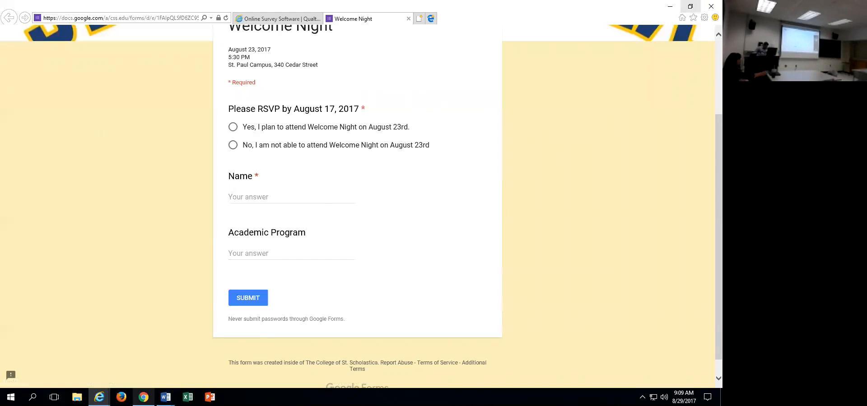
# Switch to Chrome, maximize it, and load the presenter's tinyurl.com link to the Google Forms demo slides in a new tab.
pyautogui.click(143, 397)
pyautogui.moveTo(319, 190); pyautogui.dragTo(344, 89)
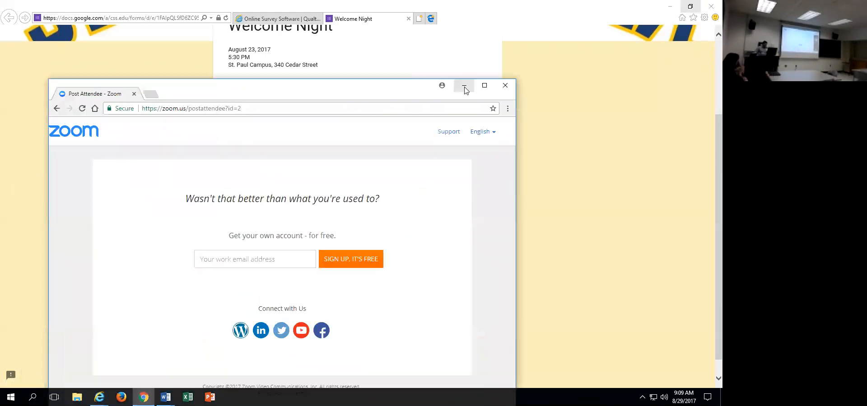
pyautogui.click(486, 86)
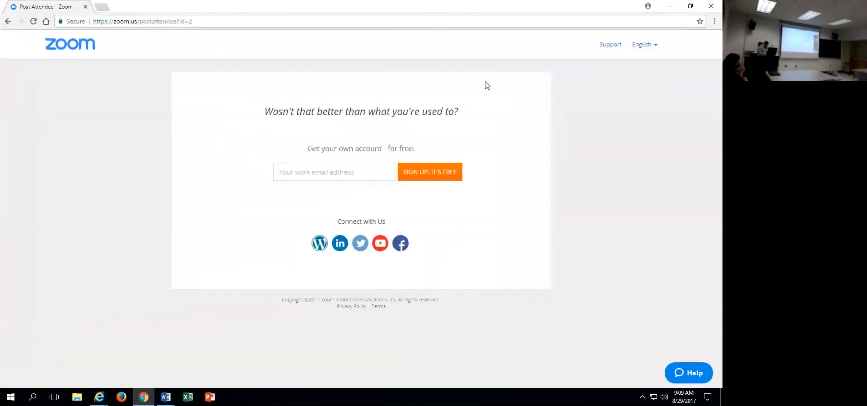
pyautogui.hotkey('ctrl', 't')
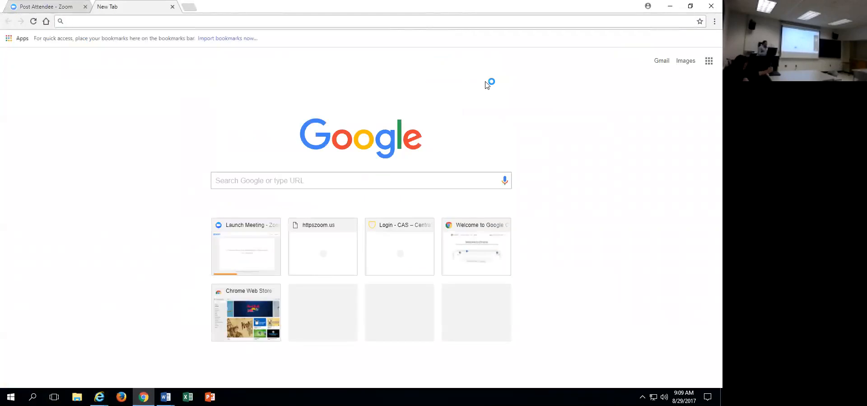
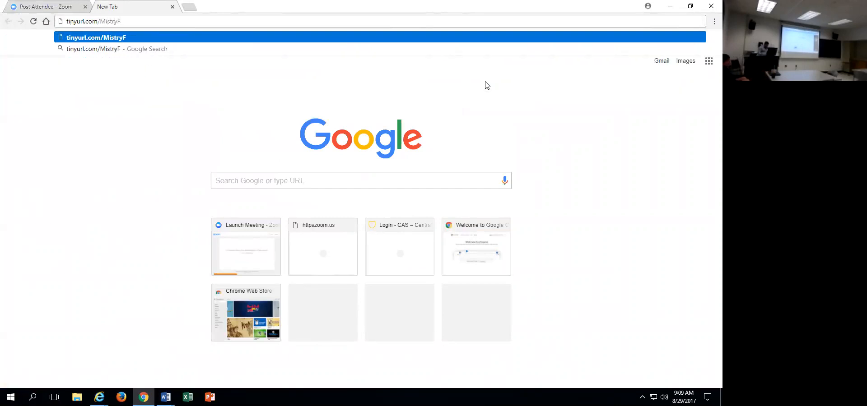
pyautogui.press('Return')
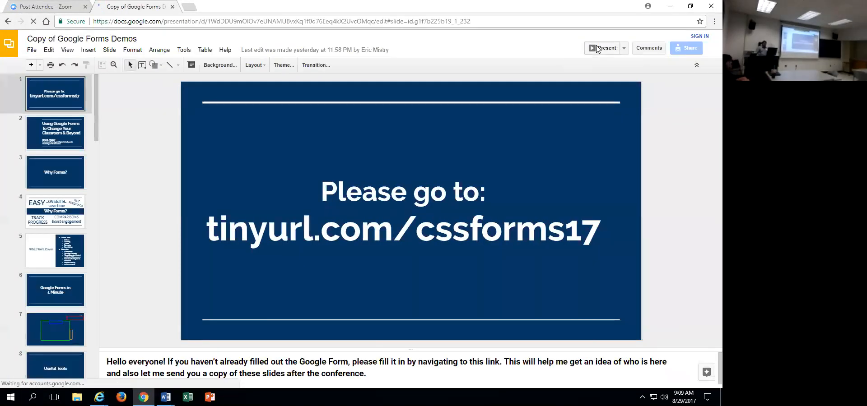
# Present the Google Forms slides full screen and advance to the fourth slide, listing the reasons under "Why Forms?".
pyautogui.click(598, 48)
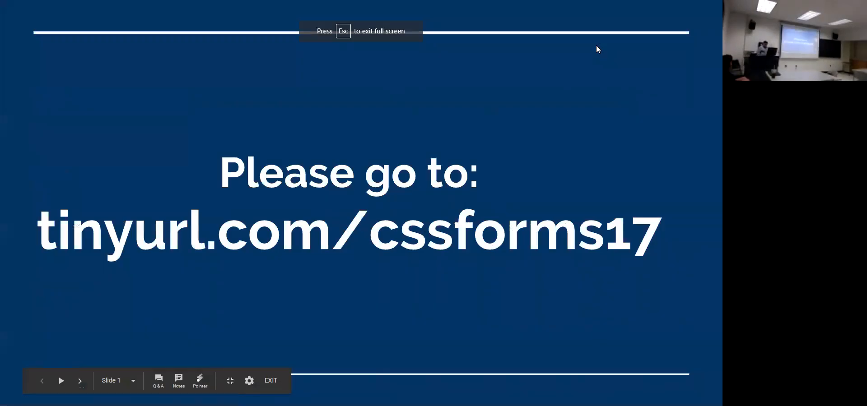
pyautogui.press('Right')
pyautogui.press('Right')
pyautogui.press('Right')
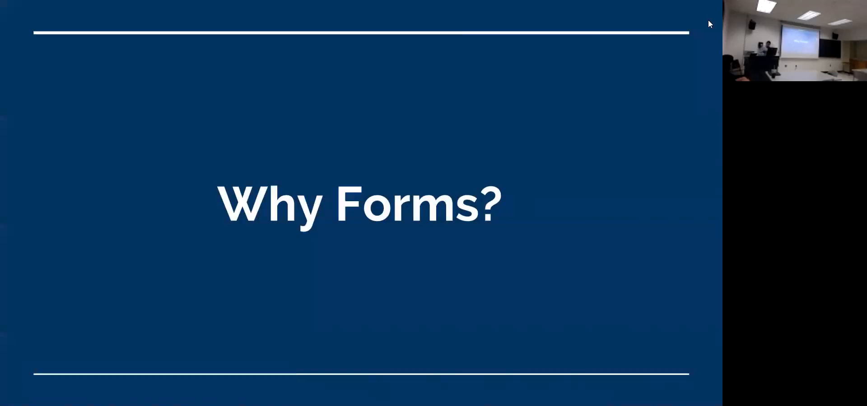
pyautogui.press('Right')
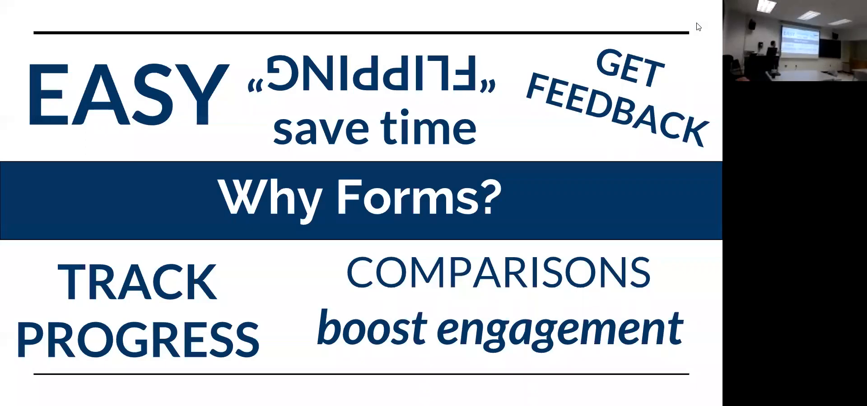